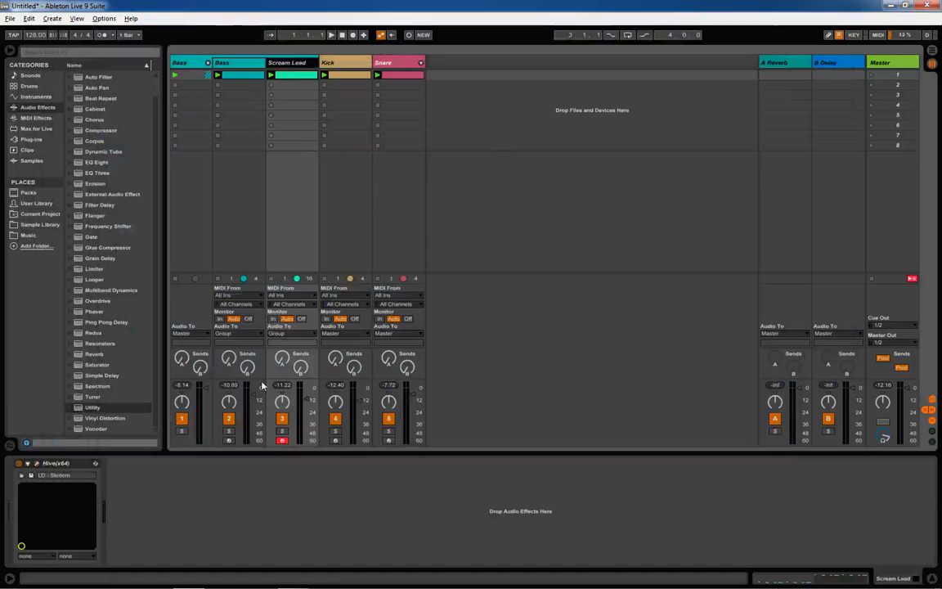
# Step: Solo the Scream Lead track and play it back on its own
pyautogui.click(282, 432)
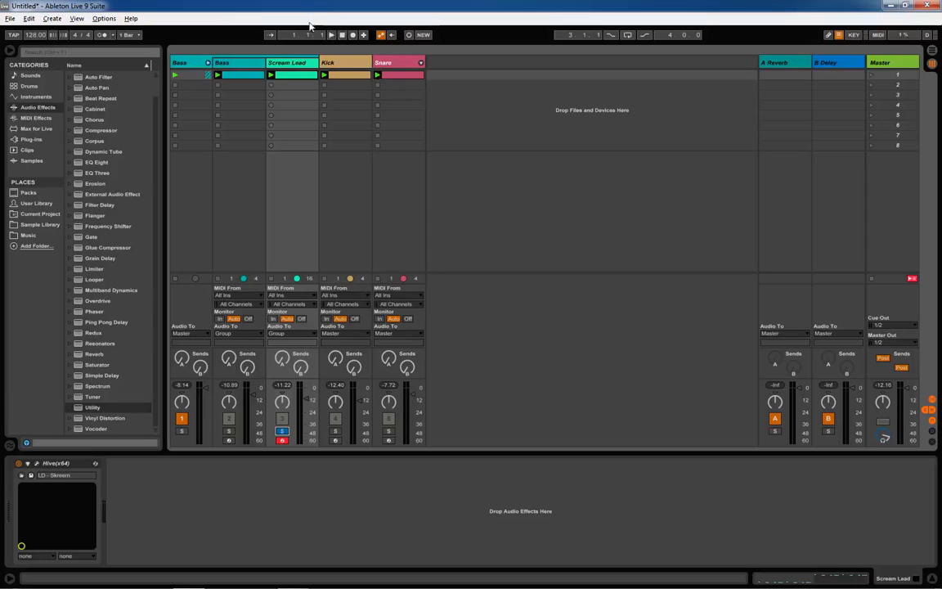
pyautogui.press('space')
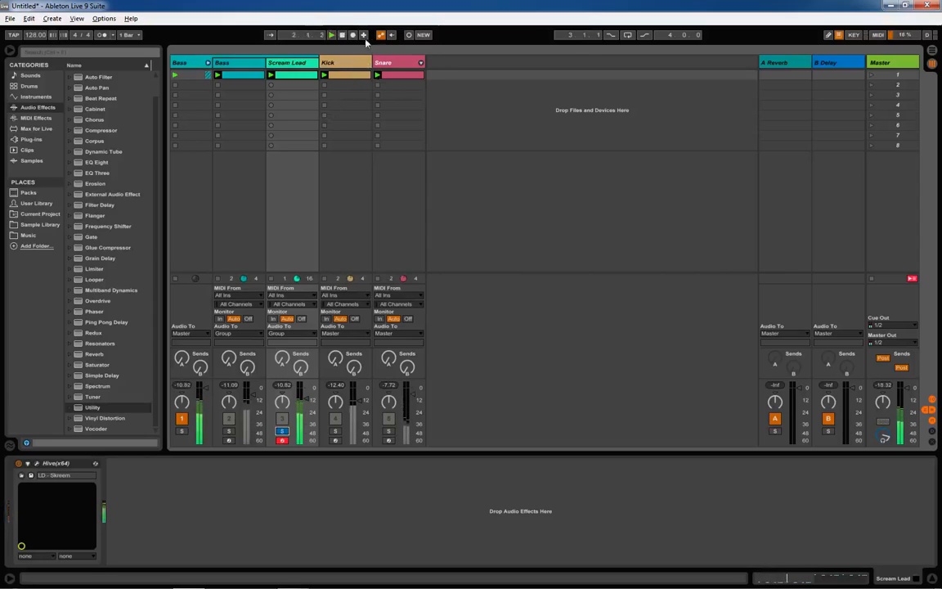
pyautogui.press('space')
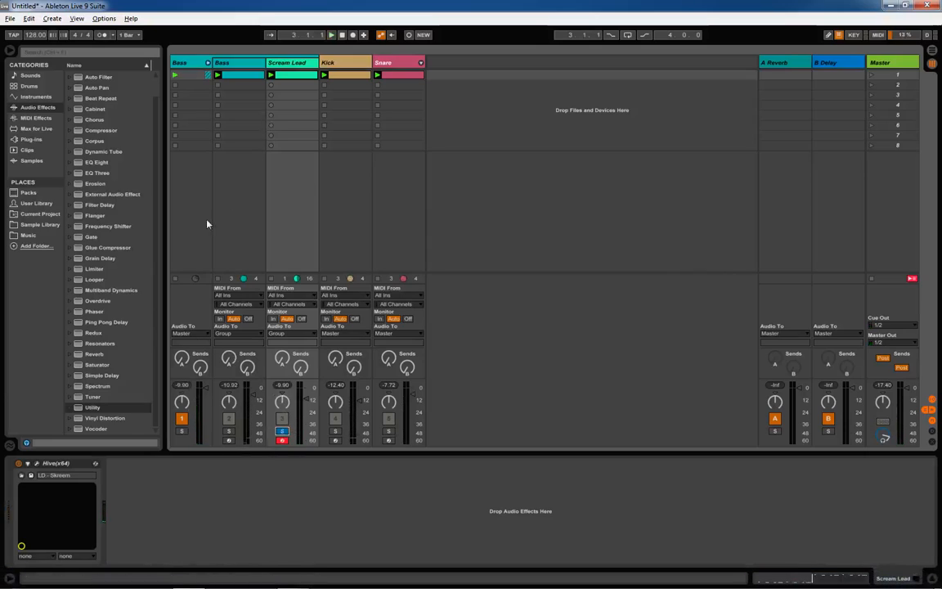
# Step: Unsolo the Scream Lead track and play it back together with all the other tracks
pyautogui.click(282, 432)
pyautogui.click(332, 34)
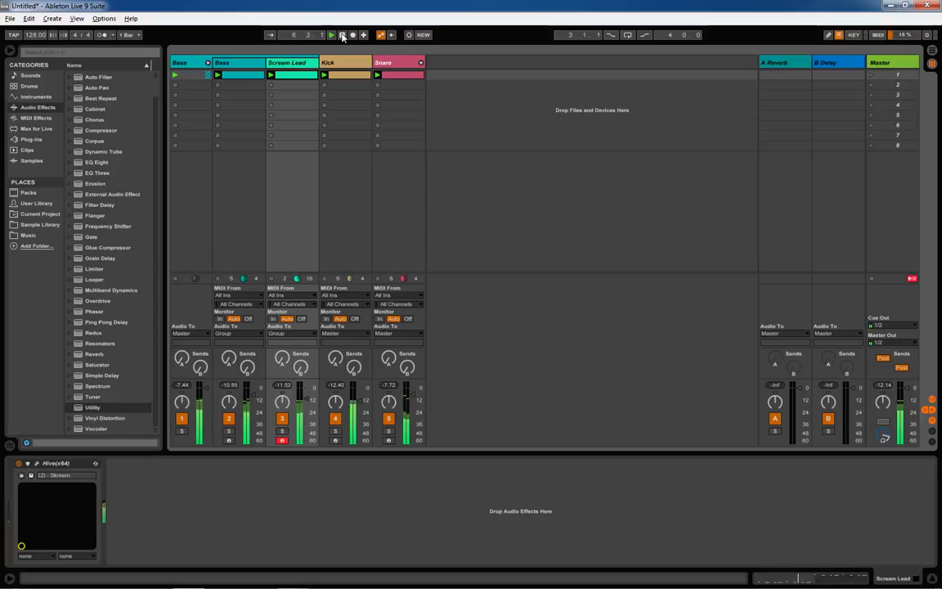
pyautogui.press('space')
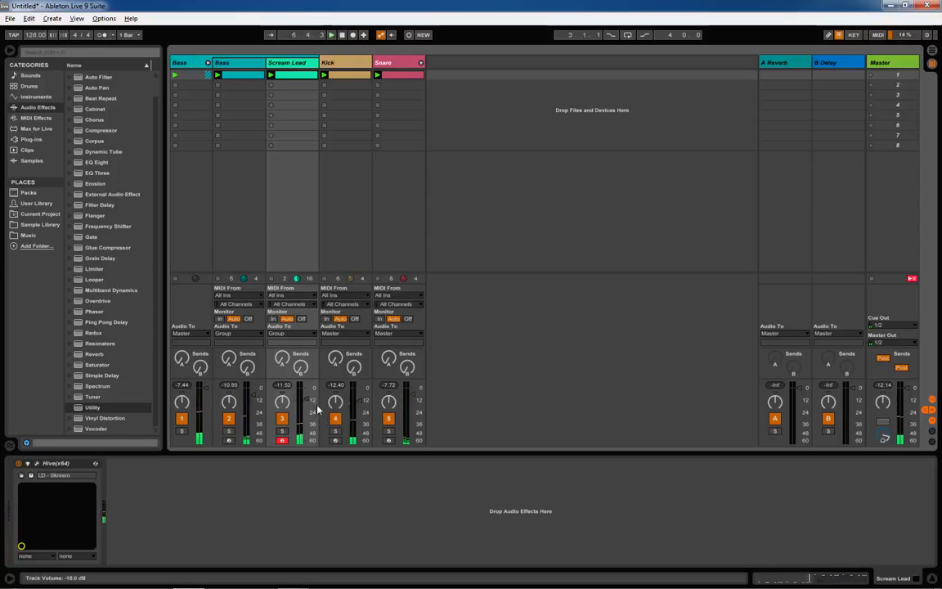
# Step: Insert a MIDI track directly after the Scream Lead track and load the Hive(x64) plug-in on it
pyautogui.click(303, 66)
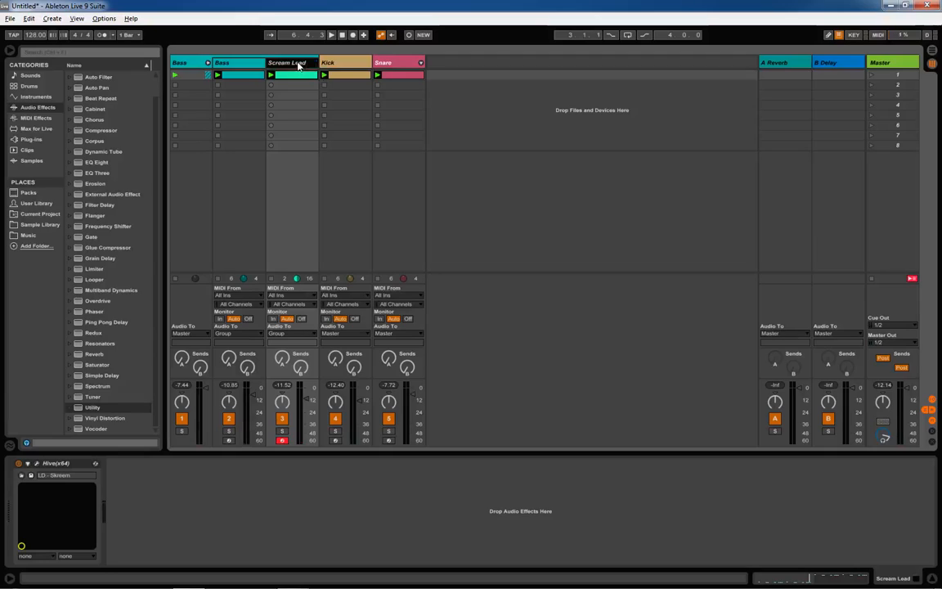
pyautogui.hotkey('ctrl', 'shift', 't')
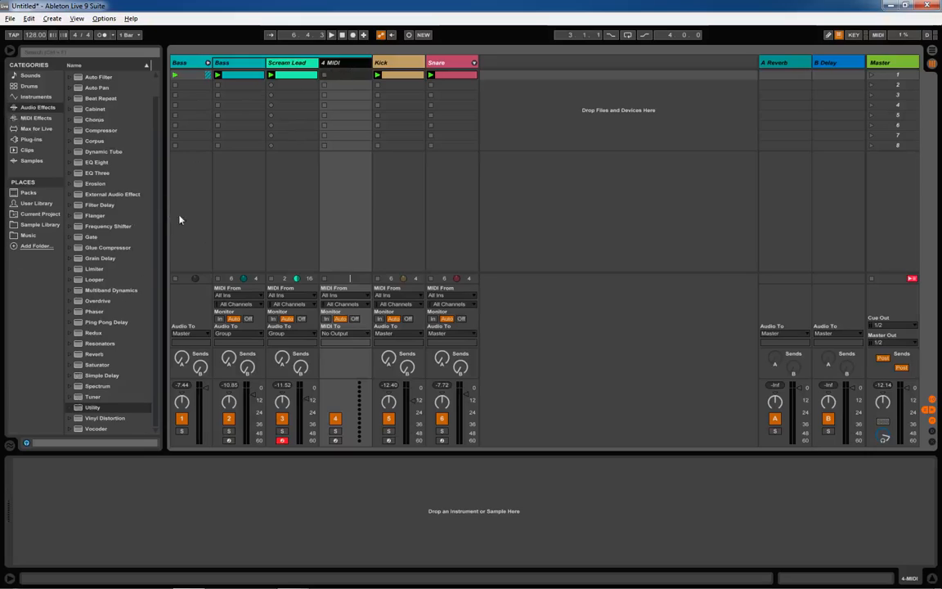
pyautogui.click(33, 129)
pyautogui.click(31, 139)
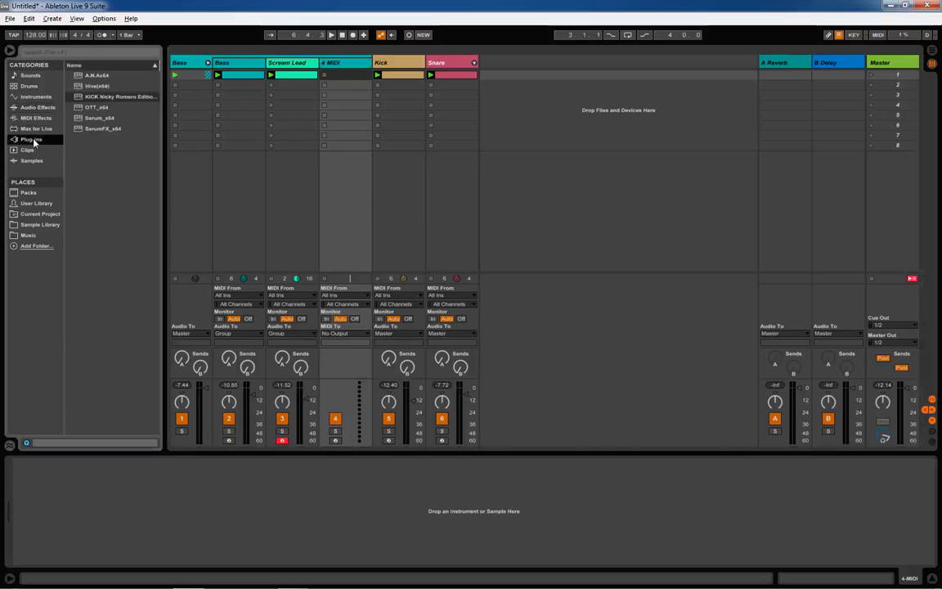
pyautogui.doubleClick(96, 86)
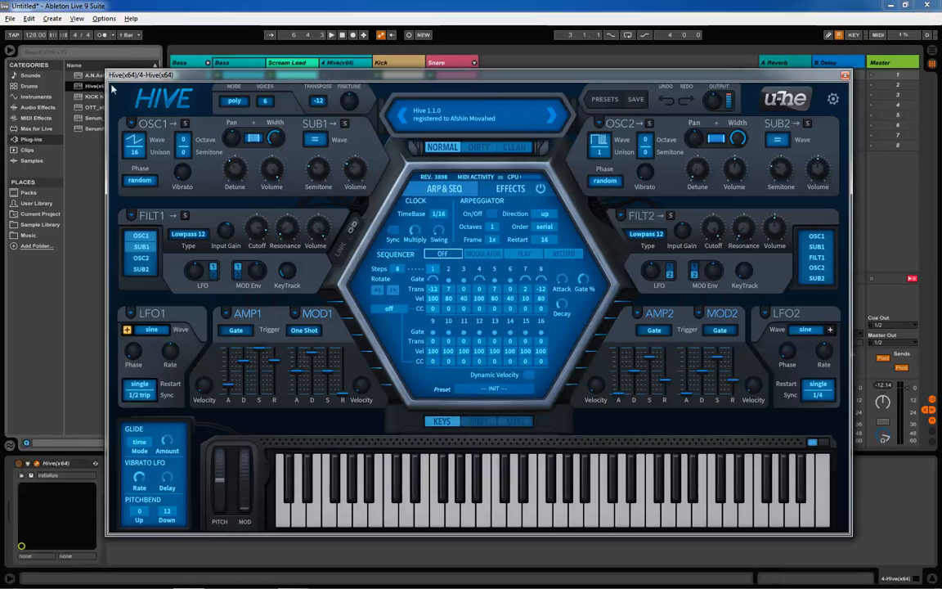
# Step: Load the "-- INIT --" preset from Hive's 00 User directory and close the plug-in window
pyautogui.moveTo(140, 76); pyautogui.dragTo(110, 90)
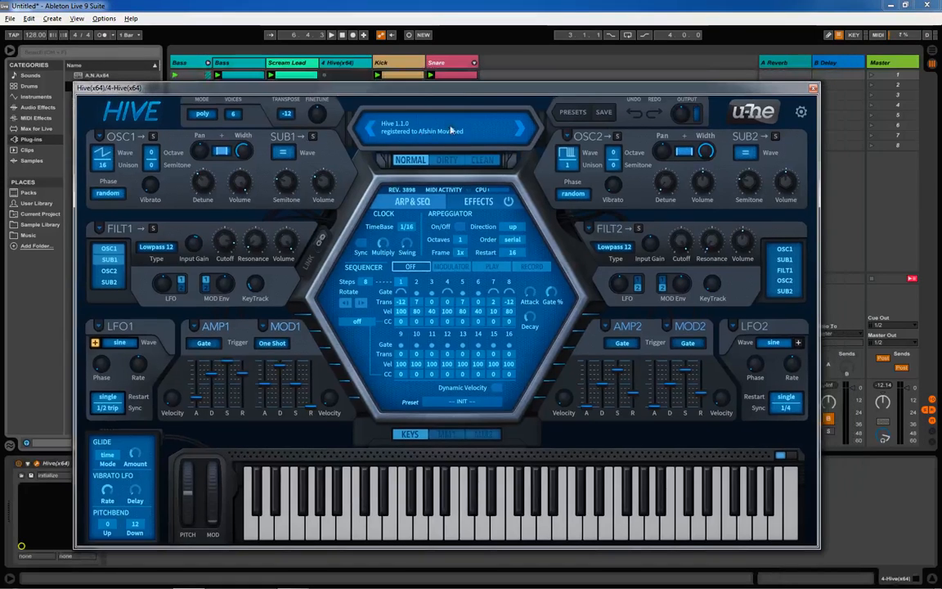
pyautogui.moveTo(495, 94)
pyautogui.mouseDown()
pyautogui.moveTo(498, 84)
pyautogui.moveTo(493, 90)
pyautogui.mouseUp()
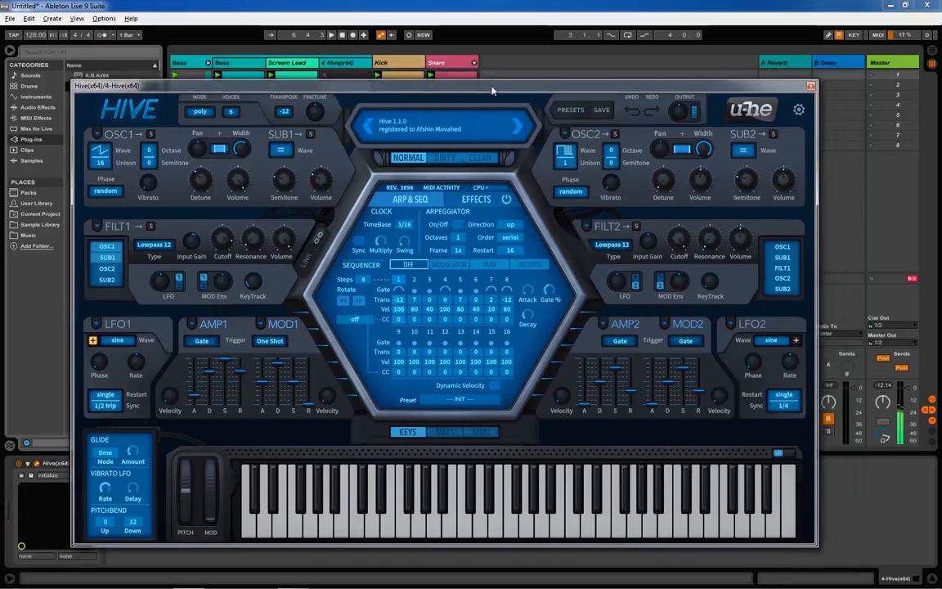
pyautogui.moveTo(782, 89); pyautogui.dragTo(808, 83)
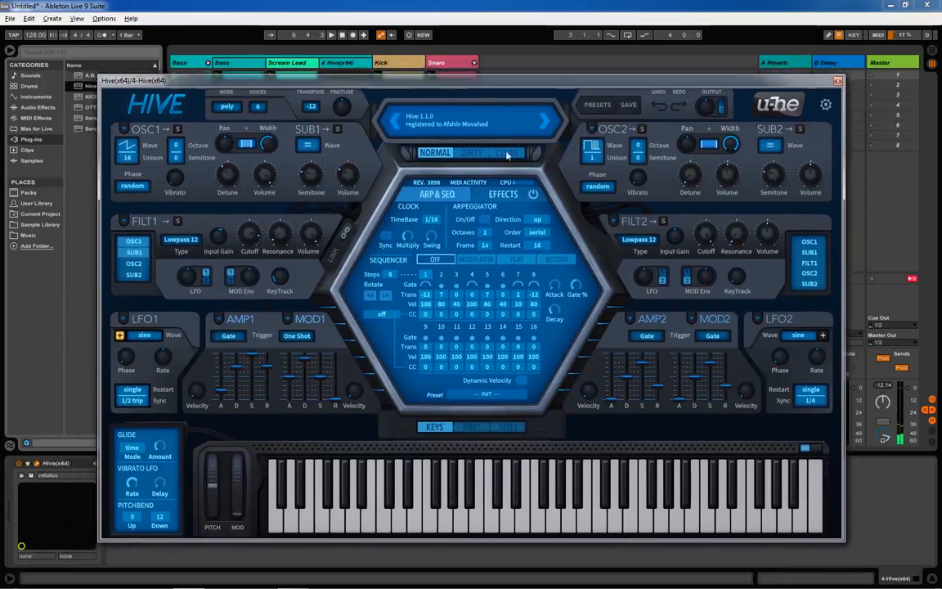
pyautogui.click(597, 105)
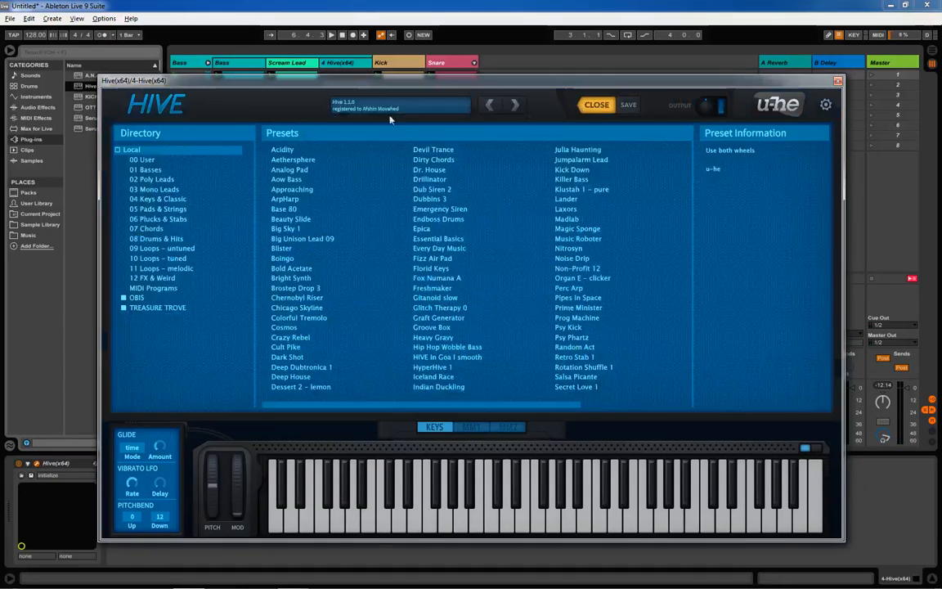
pyautogui.click(153, 160)
pyautogui.click(279, 152)
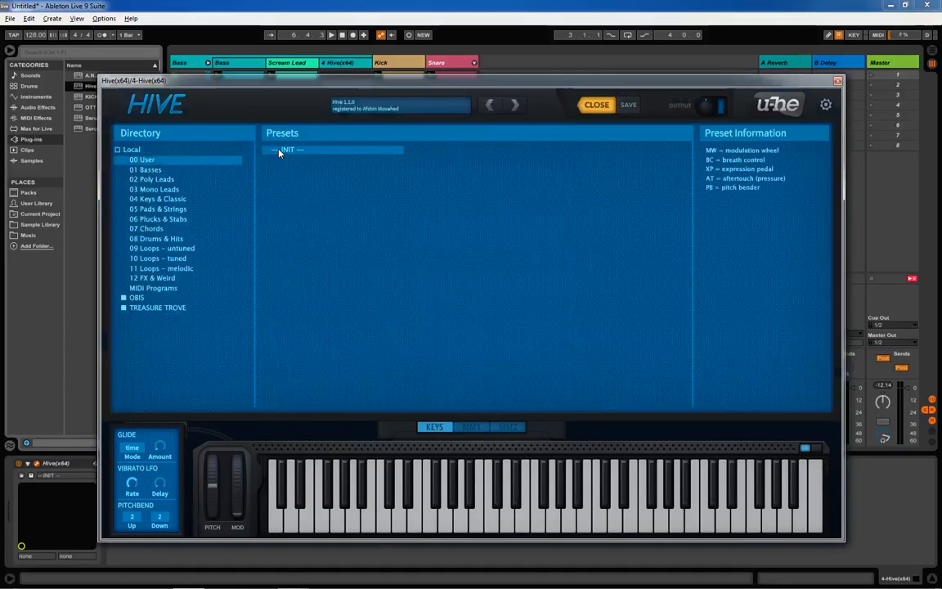
pyautogui.click(597, 106)
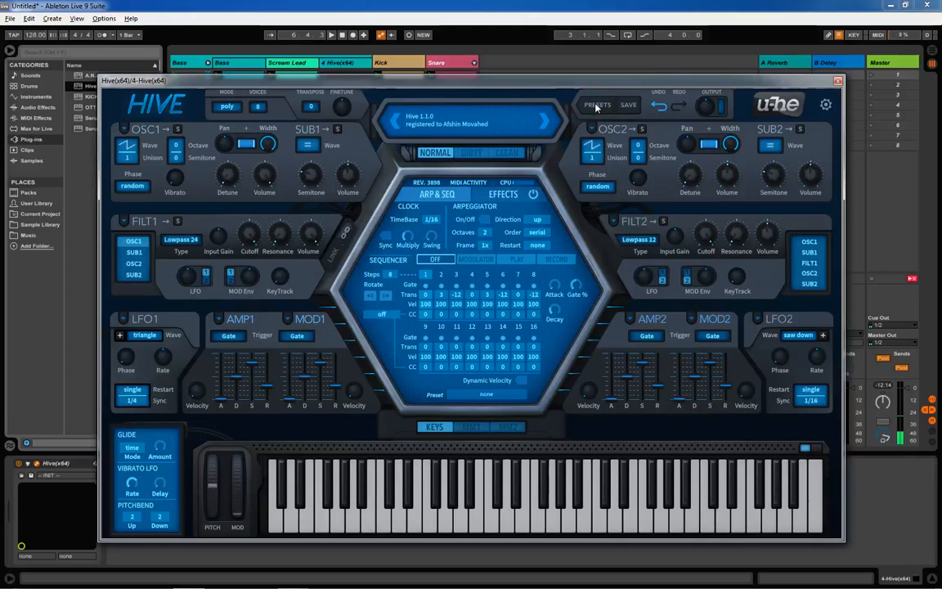
pyautogui.moveTo(804, 81); pyautogui.dragTo(805, 76)
pyautogui.moveTo(747, 84); pyautogui.dragTo(768, 90)
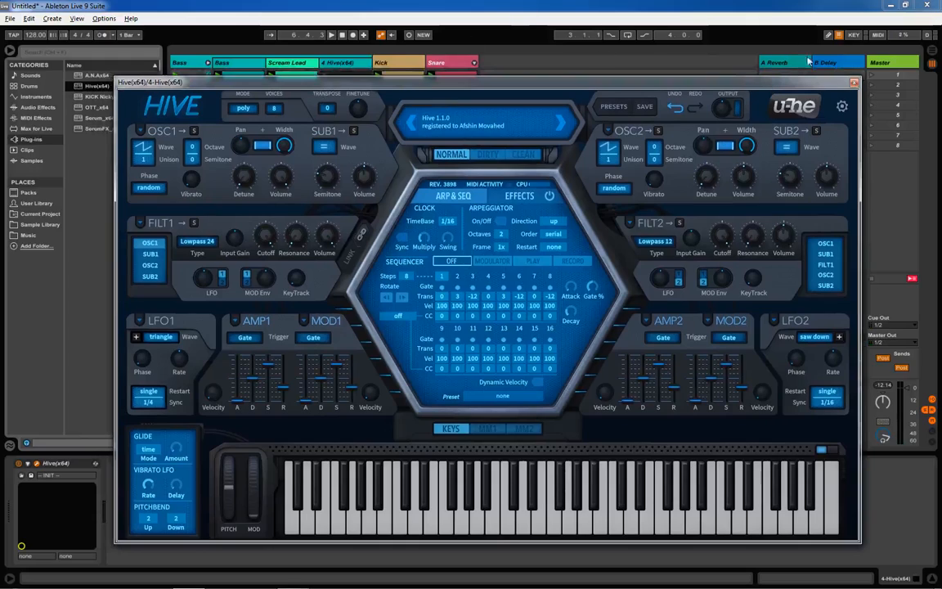
pyautogui.click(854, 82)
# Step: Audition the Scream Lead in solo and copy its clip to the first slot of the new Hive track
pyautogui.click(282, 431)
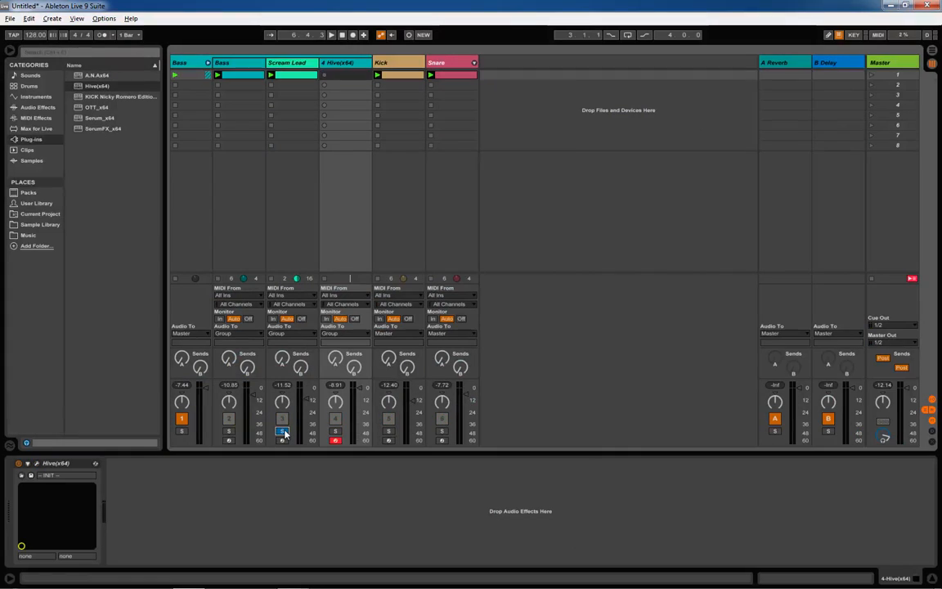
pyautogui.press('space')
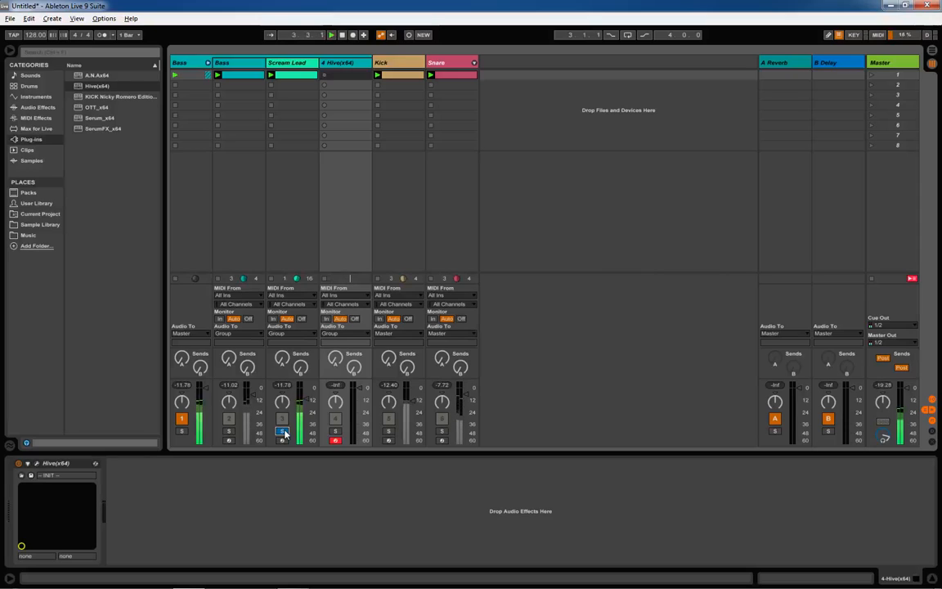
pyautogui.click(303, 76)
pyautogui.moveTo(302, 76); pyautogui.dragTo(329, 77)
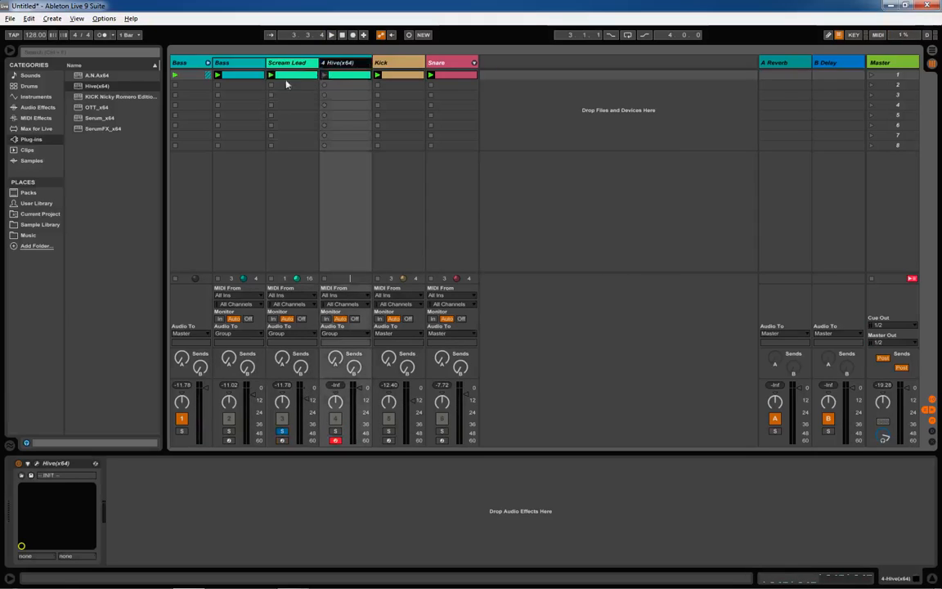
# Step: Unsolo and mute the Scream Lead track, and narrow its track column
pyautogui.click(281, 430)
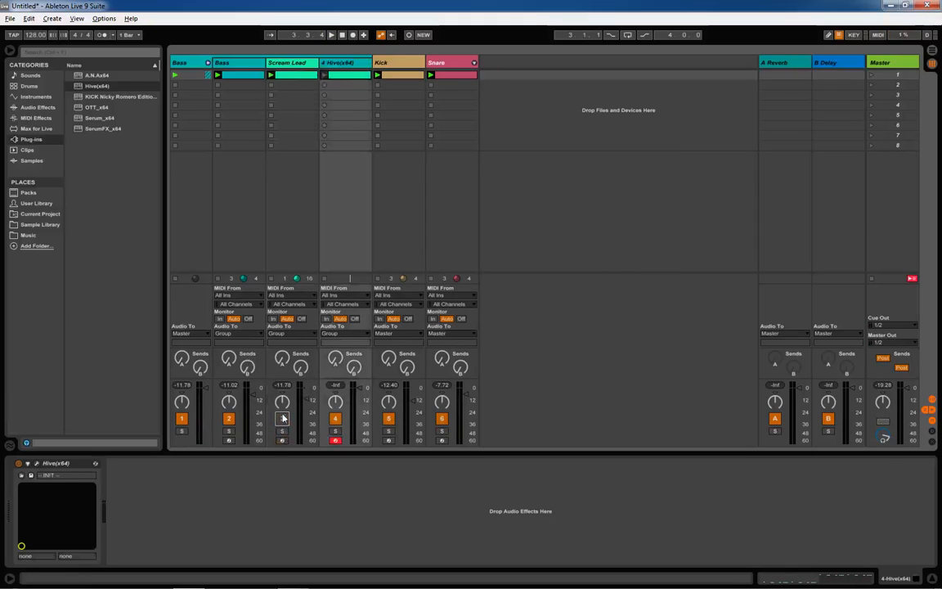
pyautogui.moveTo(318, 63); pyautogui.dragTo(297, 65)
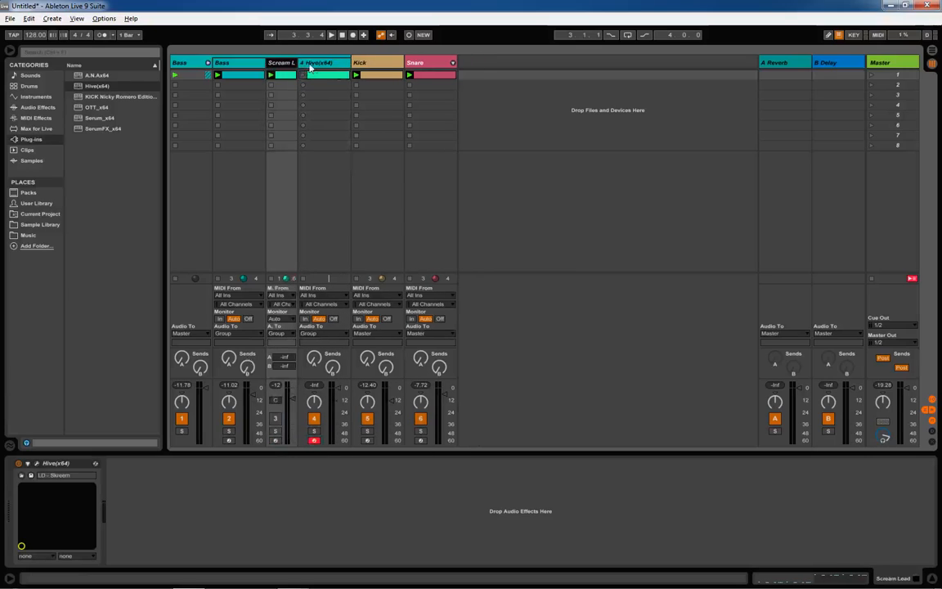
pyautogui.click(315, 65)
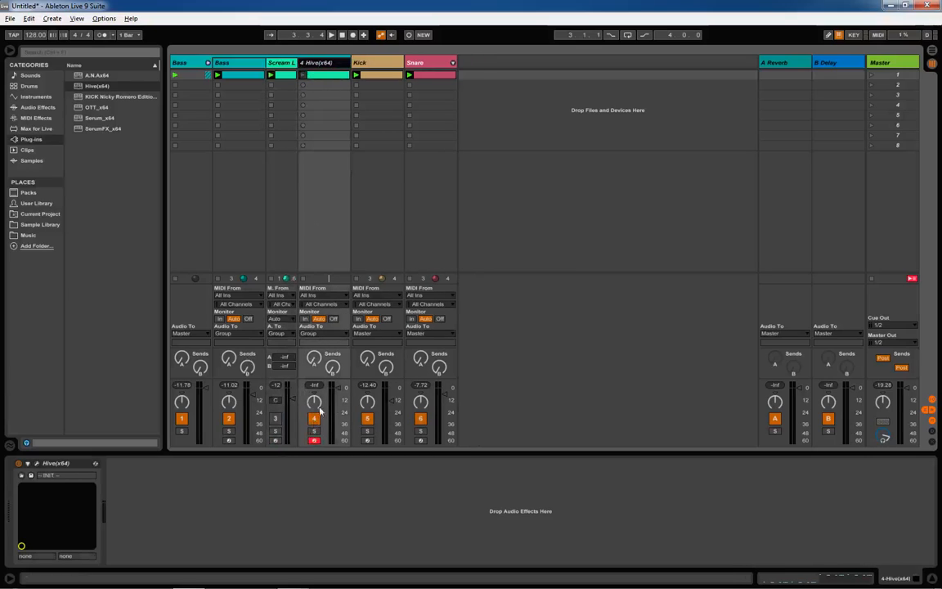
# Step: Launch the copied clip on the new Hive track and solo that track
pyautogui.click(303, 75)
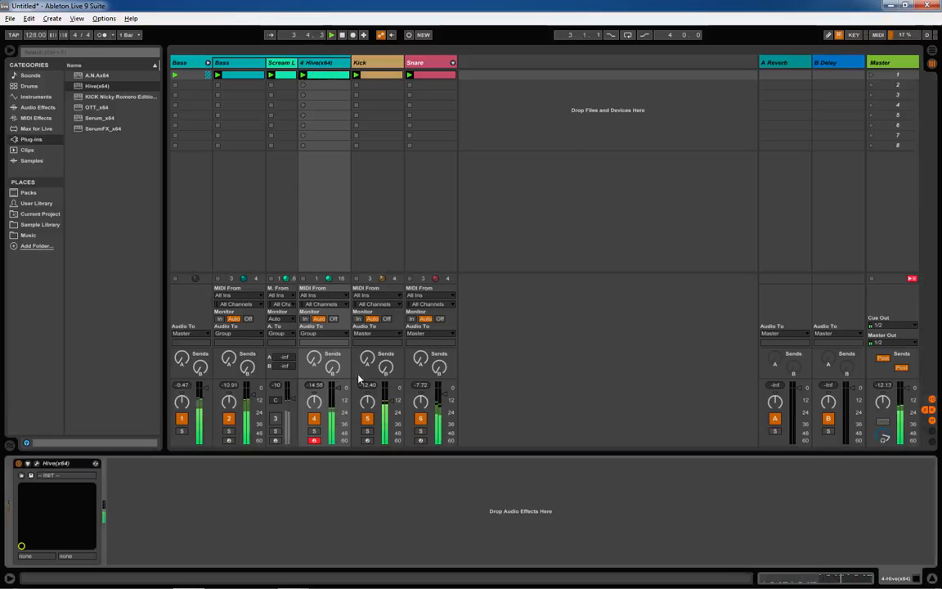
pyautogui.click(313, 431)
pyautogui.press('space')
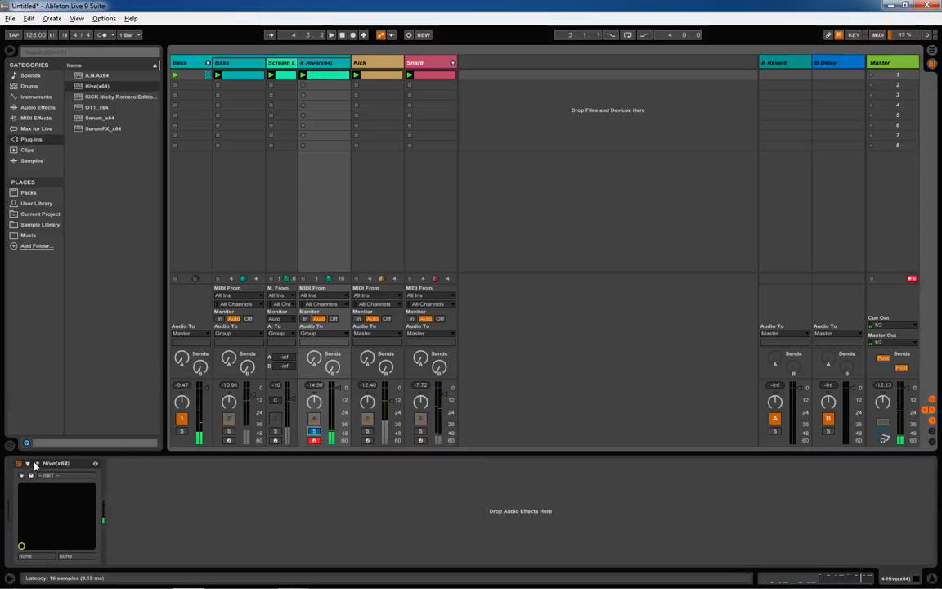
# Step: Set oscillator 1 of the new Hive instance to a Square wave with 2 unison voices
pyautogui.click(37, 463)
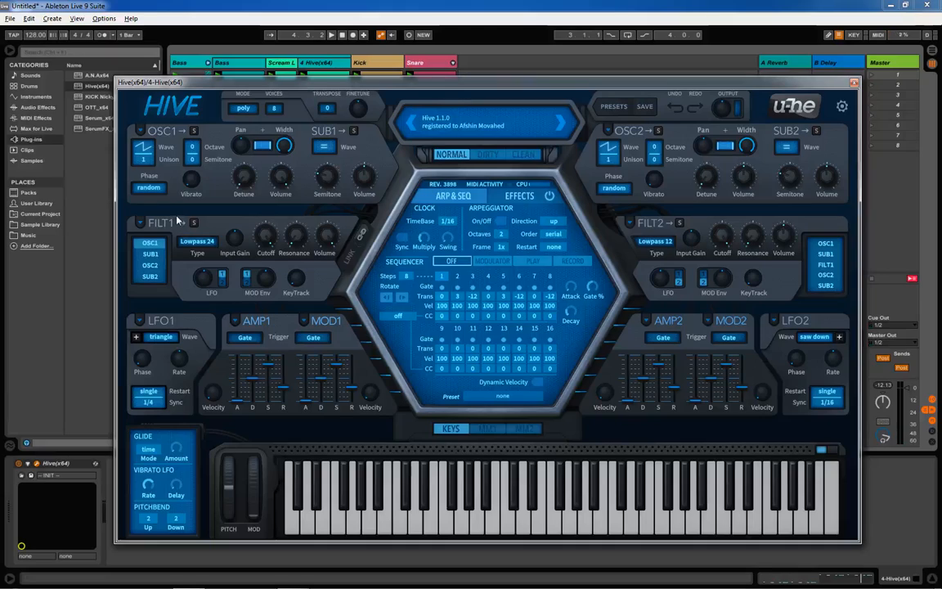
pyautogui.click(144, 146)
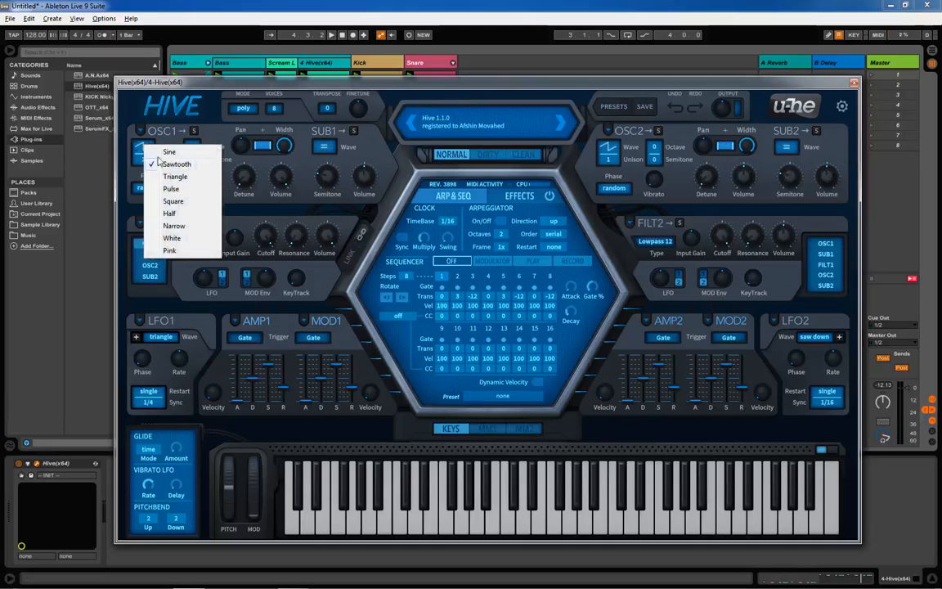
pyautogui.click(174, 201)
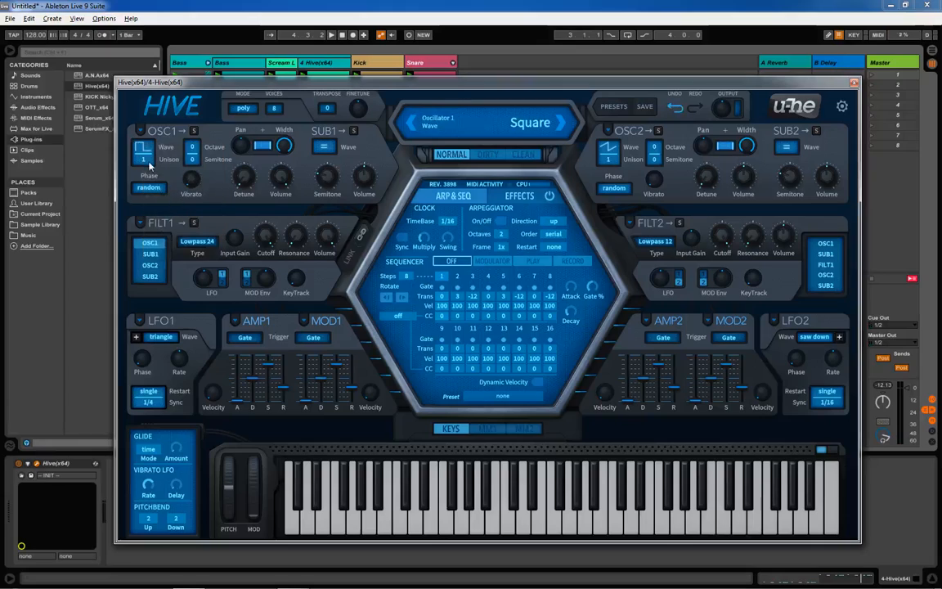
pyautogui.click(143, 159)
pyautogui.click(164, 184)
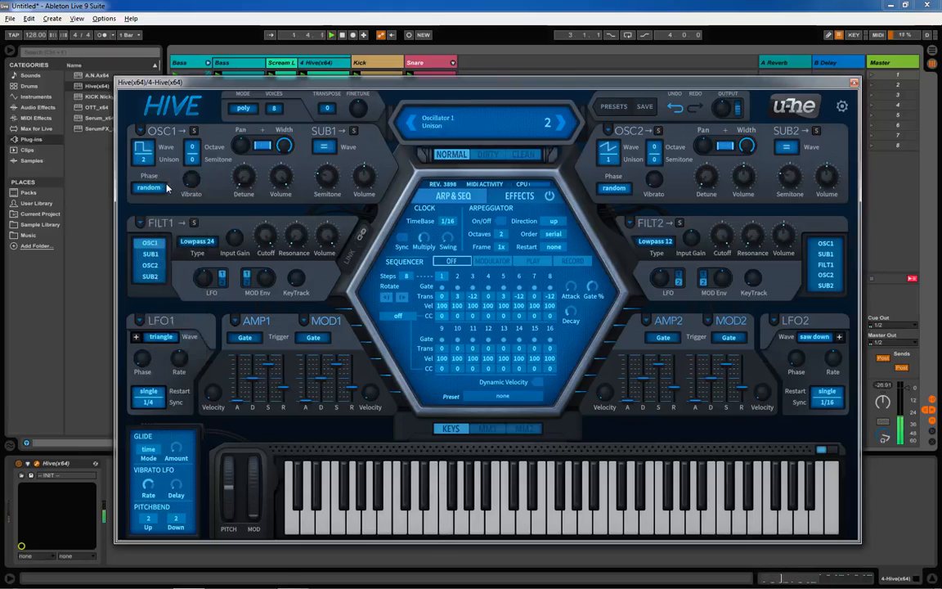
# Step: Set oscillator 1's phase to reset and its octave to 2
pyautogui.click(165, 190)
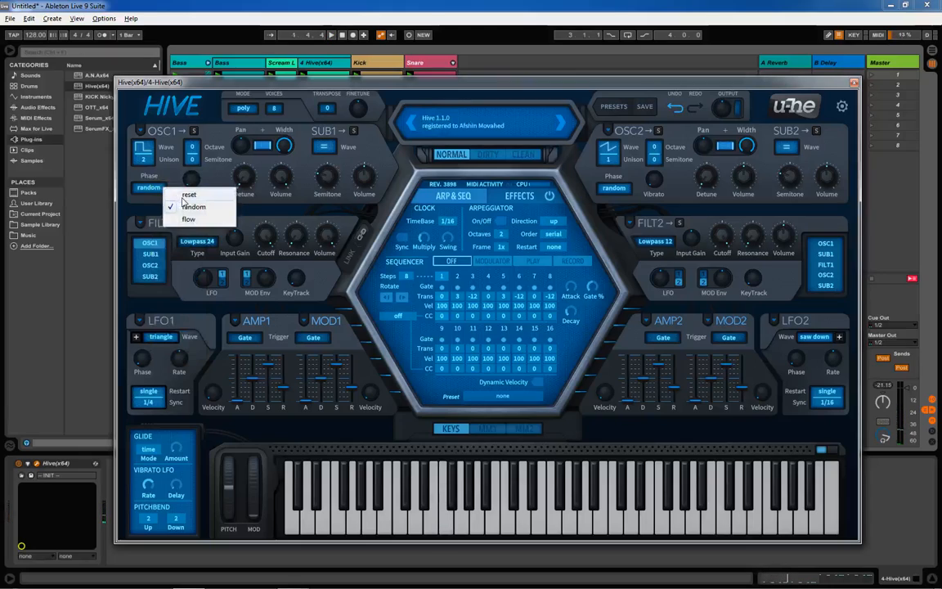
pyautogui.click(173, 201)
pyautogui.click(193, 148)
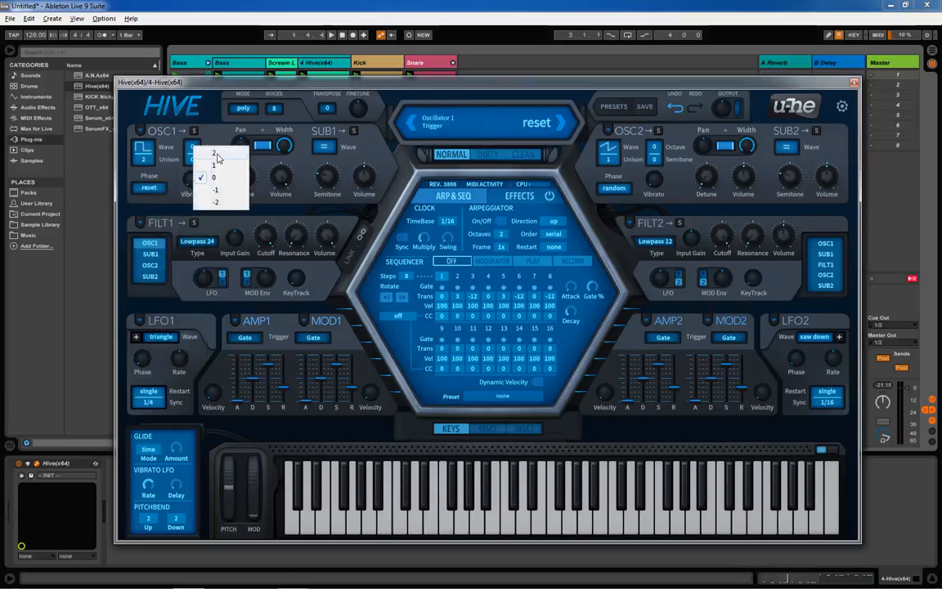
pyautogui.click(215, 154)
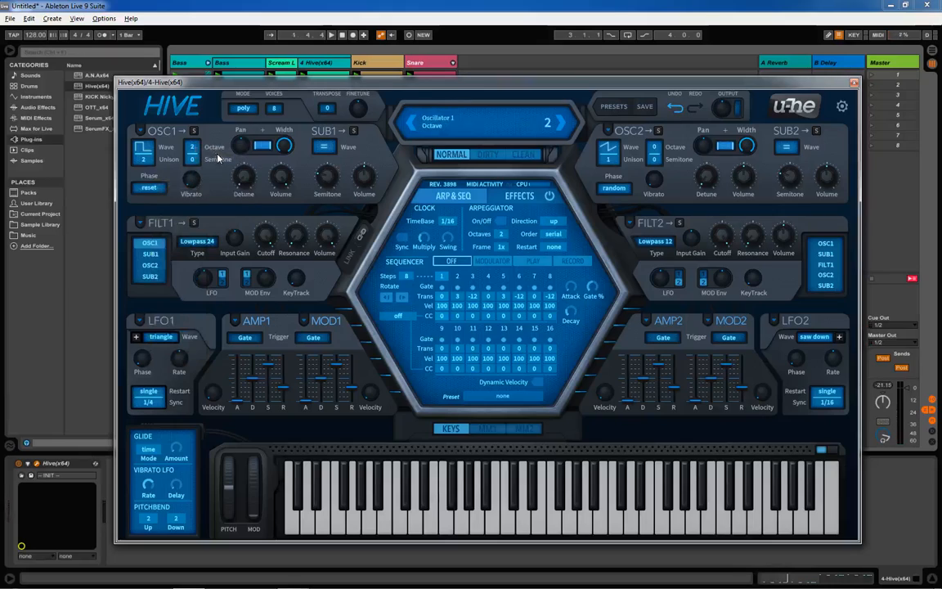
# Step: Audition the Hive sound and switch its voice mode to mono
pyautogui.press('space')
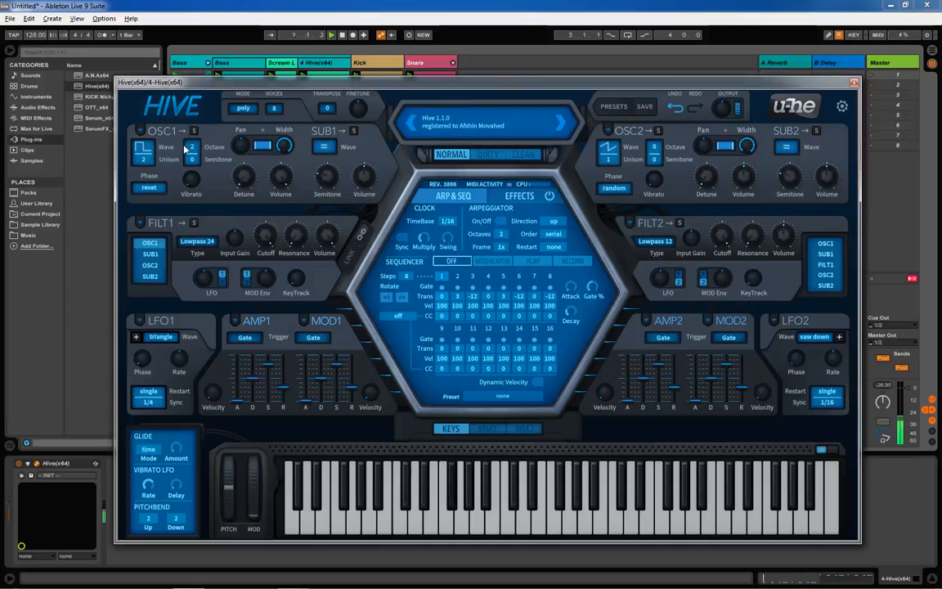
pyautogui.click(243, 108)
pyautogui.click(278, 130)
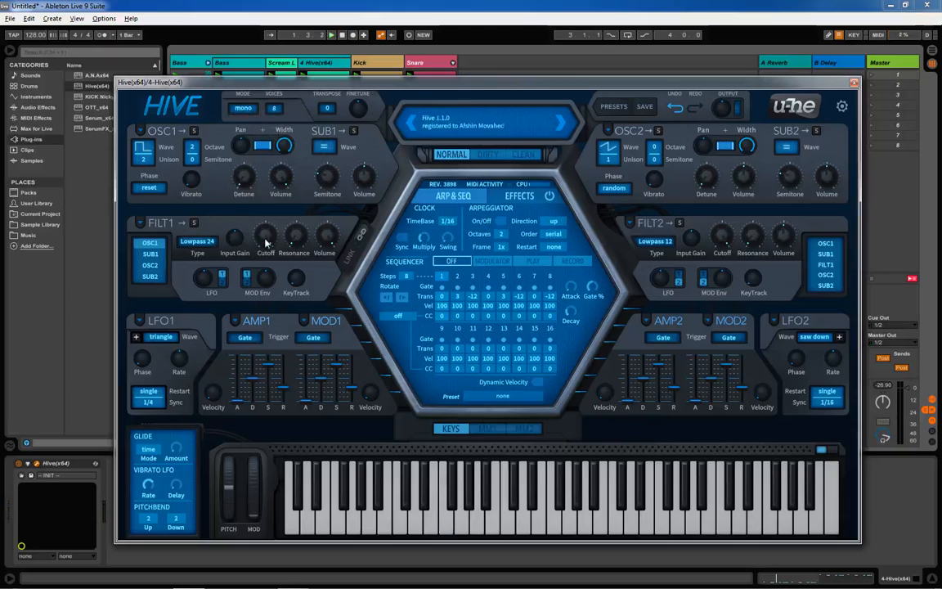
# Step: Adjust the Filter 1 cutoff while auditioning the sound
pyautogui.moveTo(258, 271); pyautogui.dragTo(241, 298)
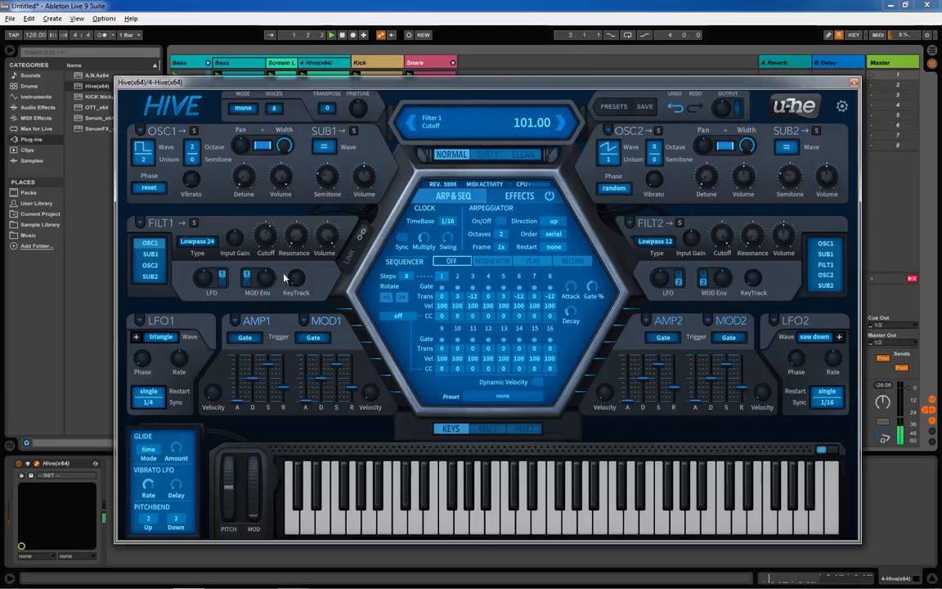
pyautogui.moveTo(276, 242); pyautogui.dragTo(273, 260)
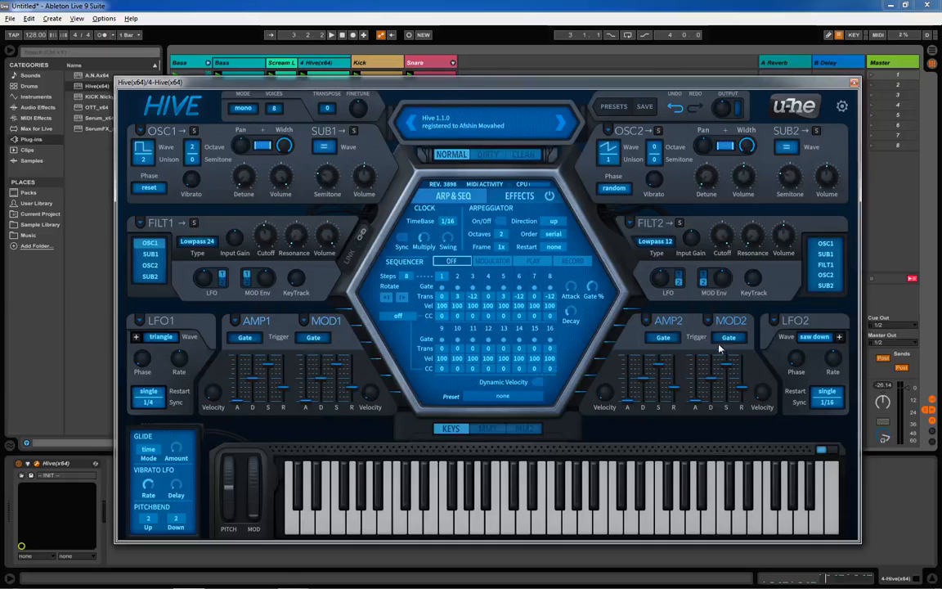
# Step: Set Mod Envelope 2's sustain to 0 and adjust its decay and release
pyautogui.moveTo(697, 410)
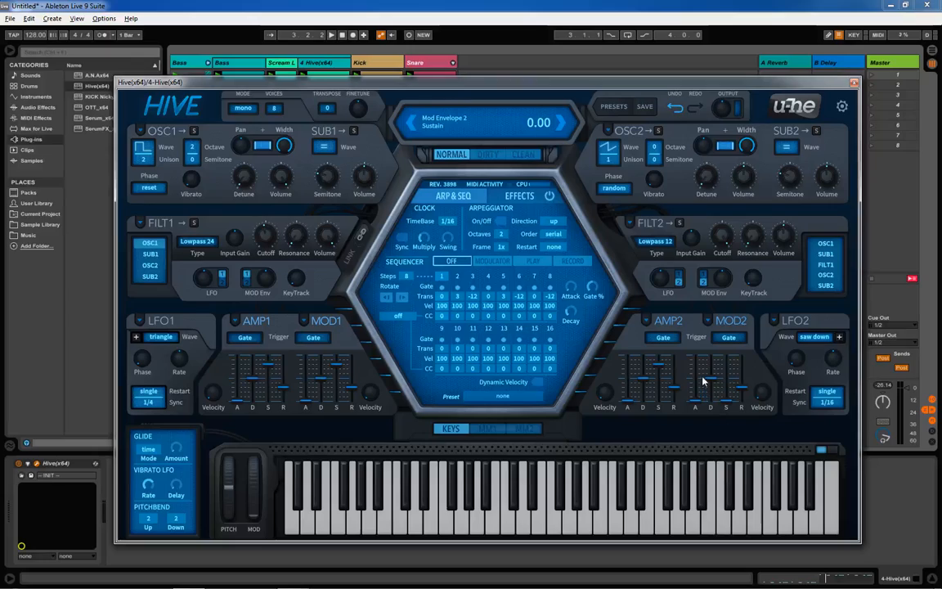
pyautogui.moveTo(705, 381); pyautogui.dragTo(739, 399)
# Step: Assign Mod Envelope 2 to Filter 1 and raise its envelope depth to 120 while auditioning the sound
pyautogui.click(244, 280)
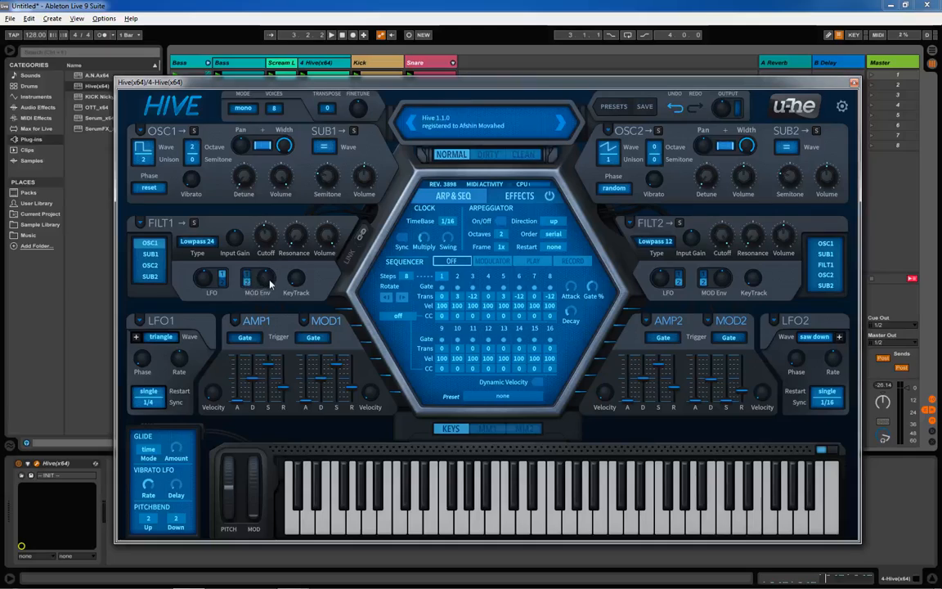
pyautogui.click(268, 281)
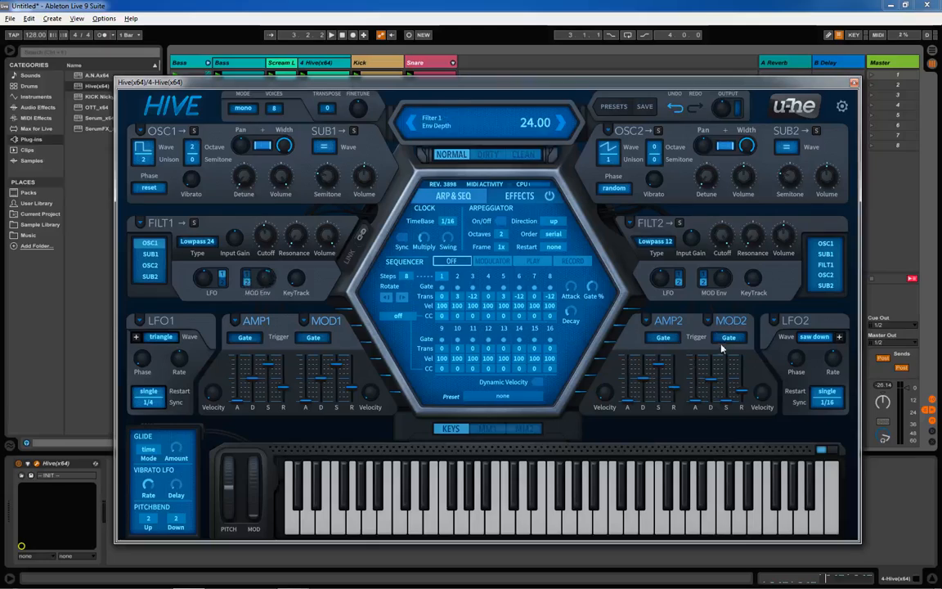
pyautogui.click(245, 279)
pyautogui.click(247, 281)
pyautogui.moveTo(263, 278); pyautogui.dragTo(266, 276)
pyautogui.press('space')
pyautogui.scroll(9, 267, 276)
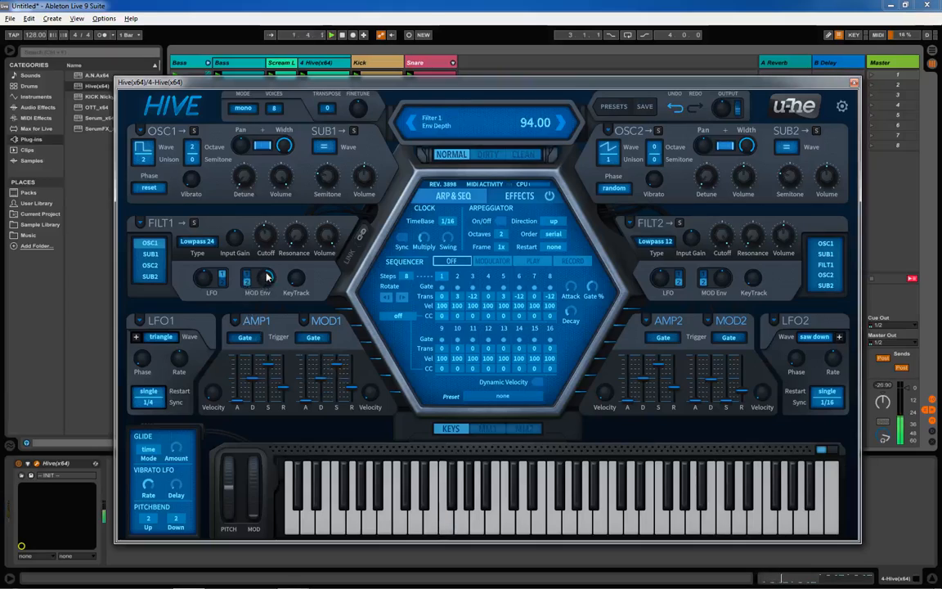
pyautogui.moveTo(268, 276); pyautogui.dragTo(284, 242)
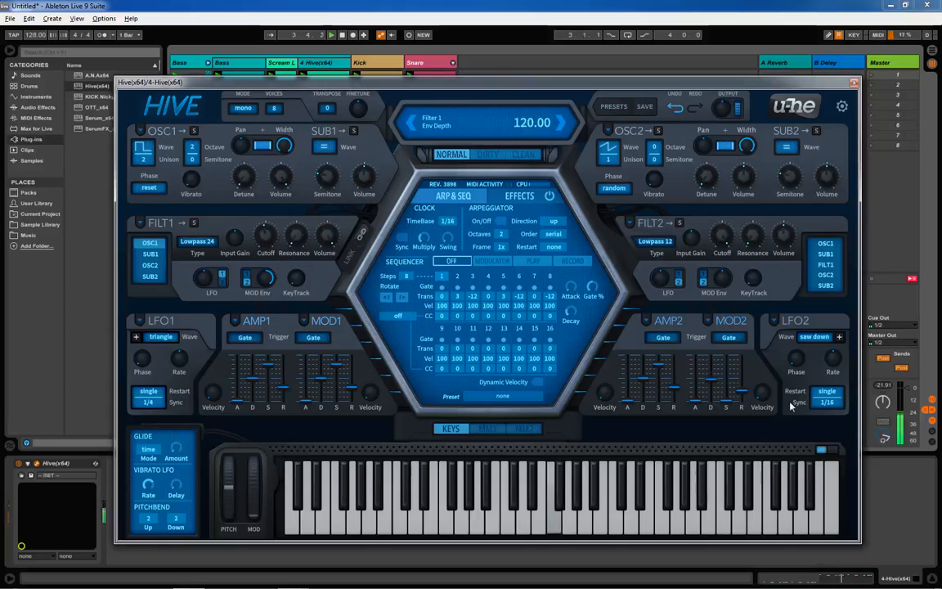
# Step: Shorten Mod Envelope 2's decay slightly, and raise Amp Envelope 1's decay and sustain to maximum
pyautogui.moveTo(702, 380); pyautogui.dragTo(709, 389)
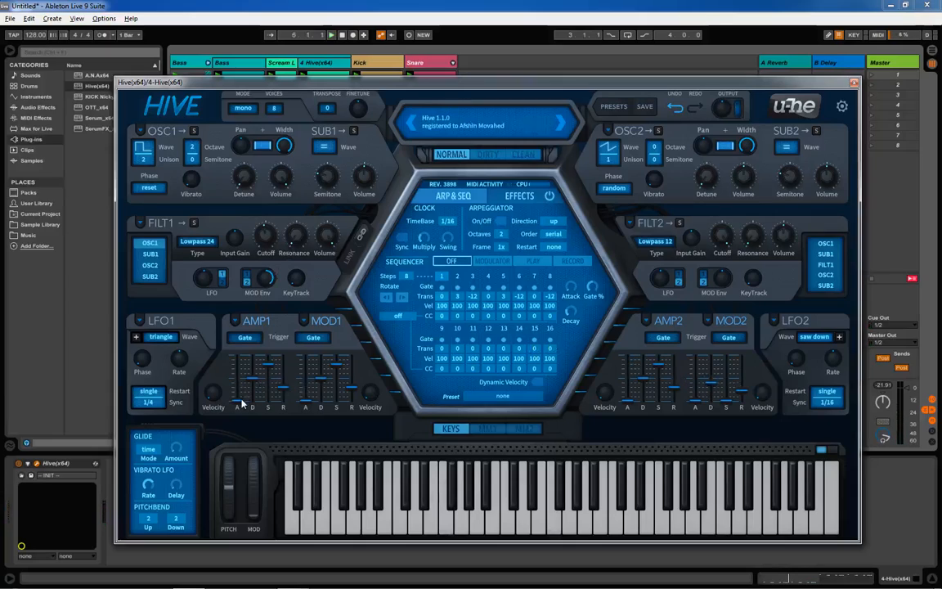
pyautogui.moveTo(253, 380); pyautogui.dragTo(272, 356)
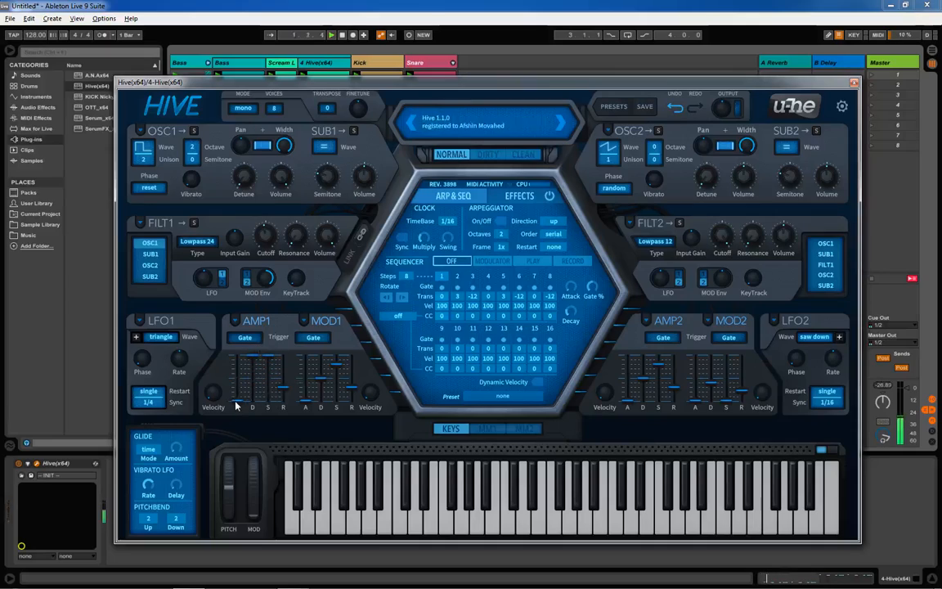
pyautogui.press('space')
# Step: Route Mod1 to Osc1: Tune in modulation matrix slot 01 and give it a negative depth
pyautogui.click(479, 430)
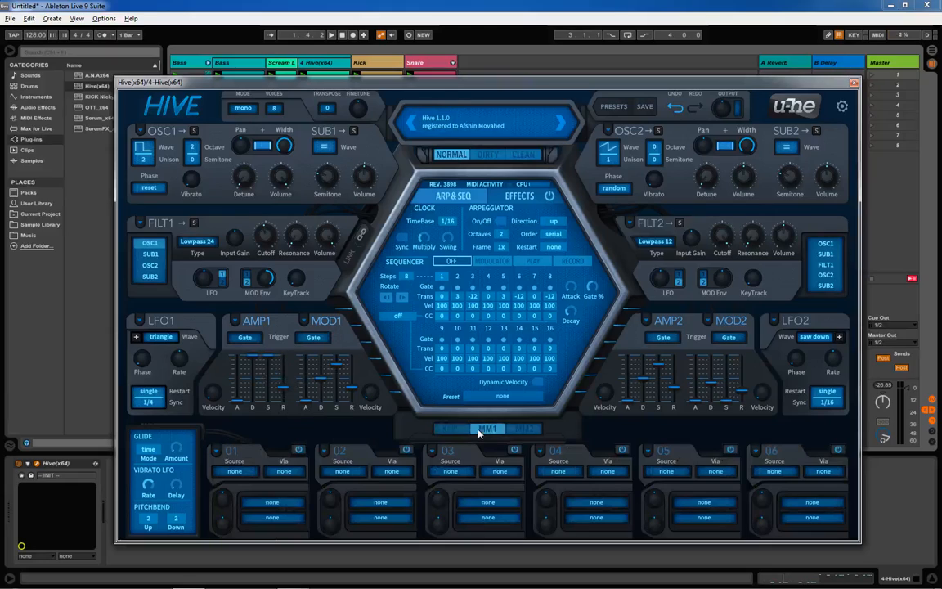
pyautogui.click(240, 475)
pyautogui.click(254, 282)
pyautogui.moveTo(260, 507); pyautogui.dragTo(190, 178)
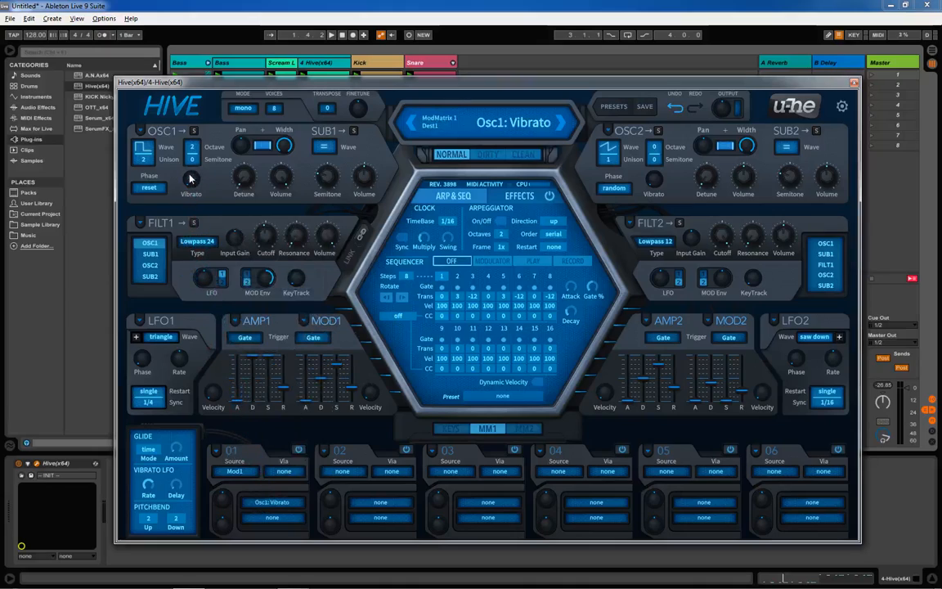
pyautogui.moveTo(270, 502); pyautogui.dragTo(194, 163)
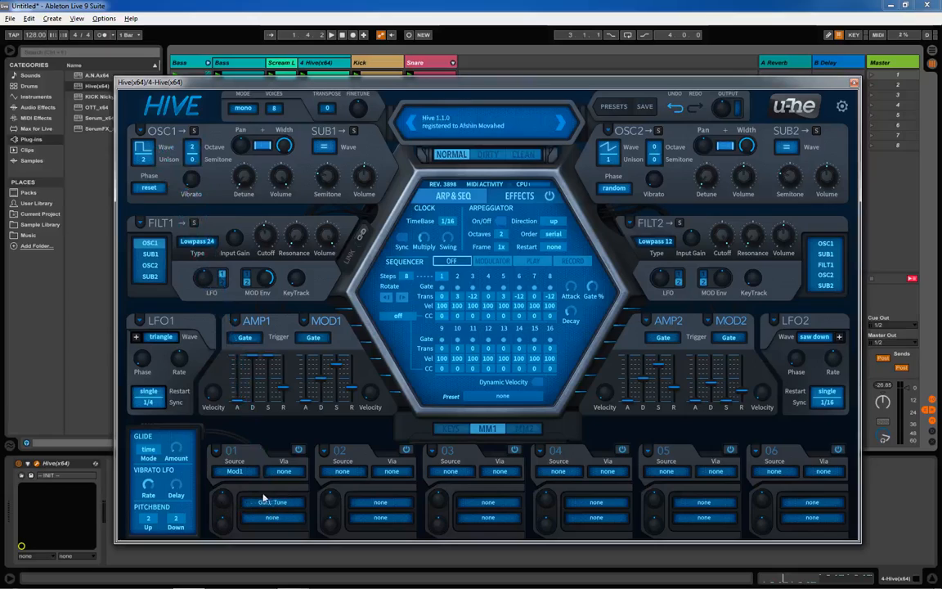
pyautogui.moveTo(222, 501)
pyautogui.mouseDown()
pyautogui.moveTo(227, 526)
pyautogui.moveTo(224, 505)
pyautogui.mouseUp()
# Step: Lower Mod Envelope 1's sustain to minimum, with decay at about 17 and release at 24
pyautogui.moveTo(335, 370); pyautogui.dragTo(318, 431)
pyautogui.moveTo(324, 389); pyautogui.dragTo(324, 401)
pyautogui.moveTo(356, 390); pyautogui.dragTo(354, 394)
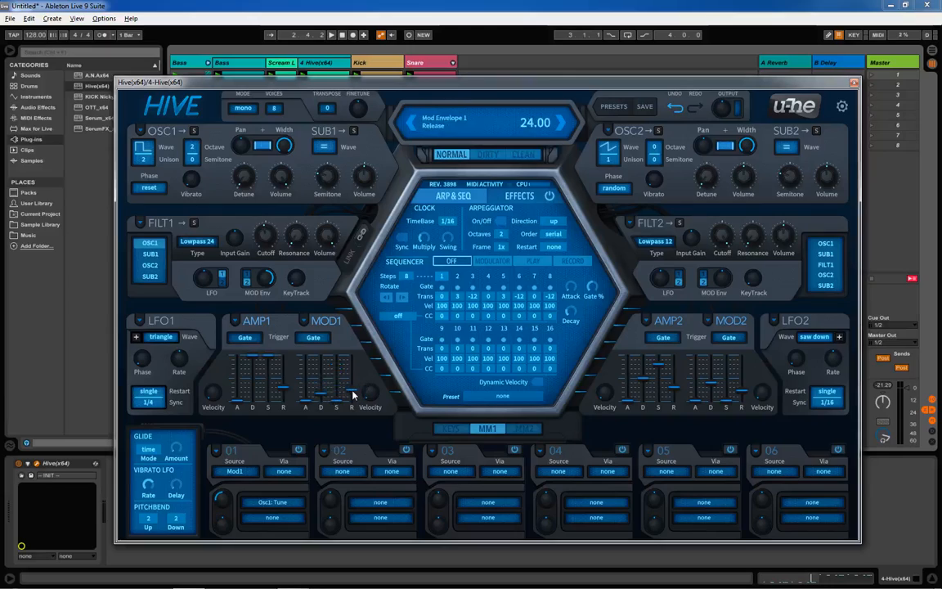
pyautogui.press('space')
pyautogui.click(324, 398)
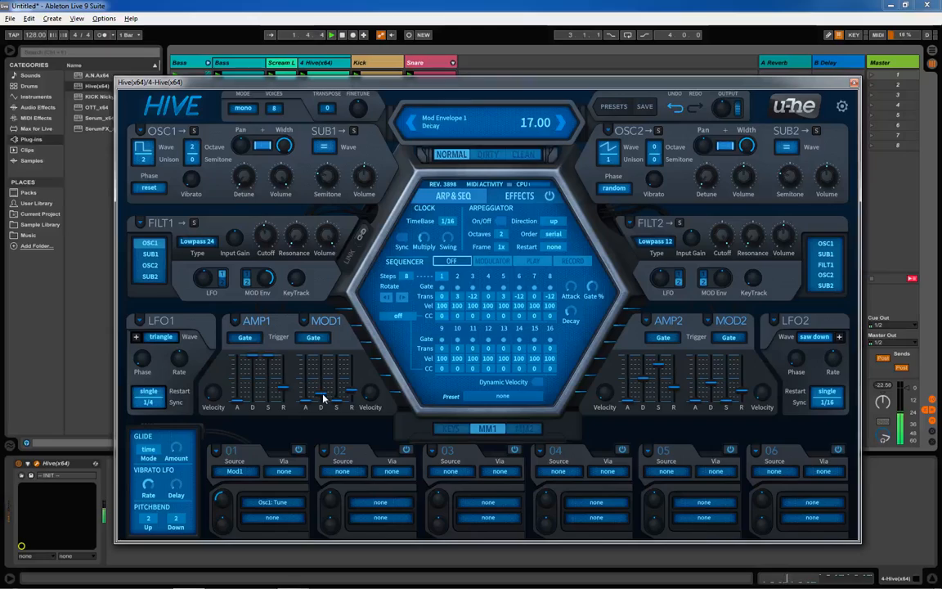
pyautogui.moveTo(324, 399); pyautogui.dragTo(327, 399)
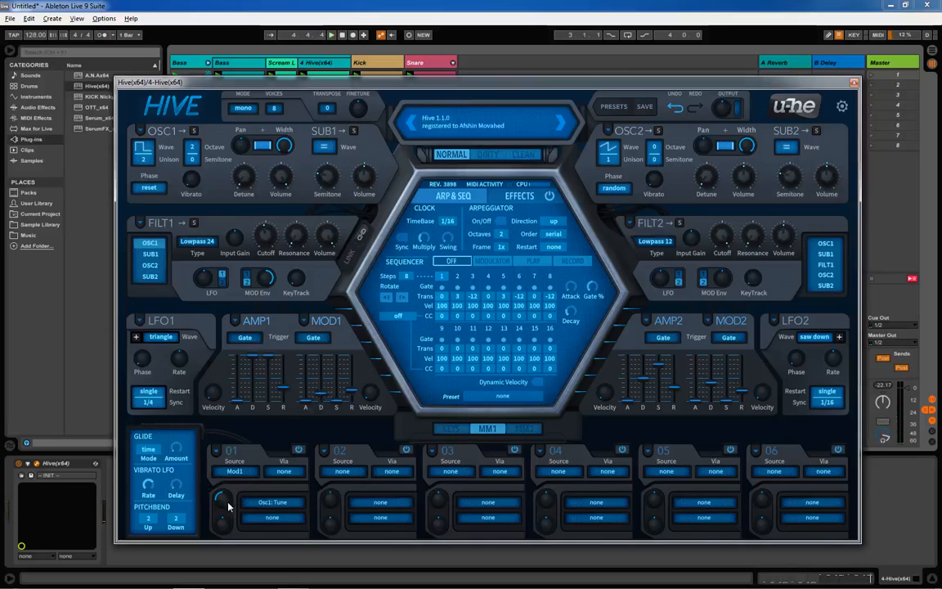
# Step: Try positive and negative depths for the Osc1: Tune modulation during playback and set it to about -46
pyautogui.moveTo(224, 500); pyautogui.dragTo(236, 462)
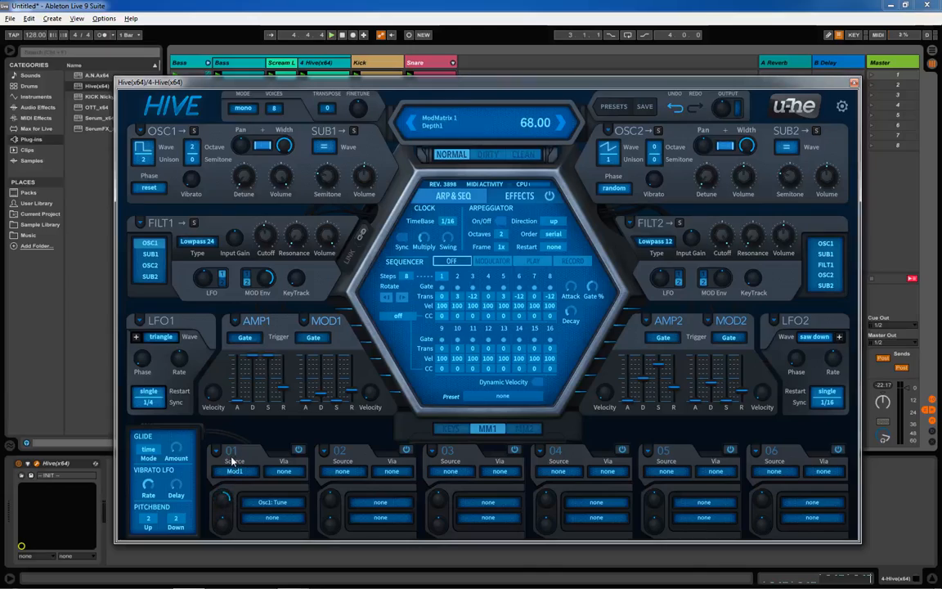
pyautogui.moveTo(226, 502)
pyautogui.mouseDown()
pyautogui.moveTo(228, 491)
pyautogui.moveTo(220, 537)
pyautogui.moveTo(226, 503)
pyautogui.mouseUp()
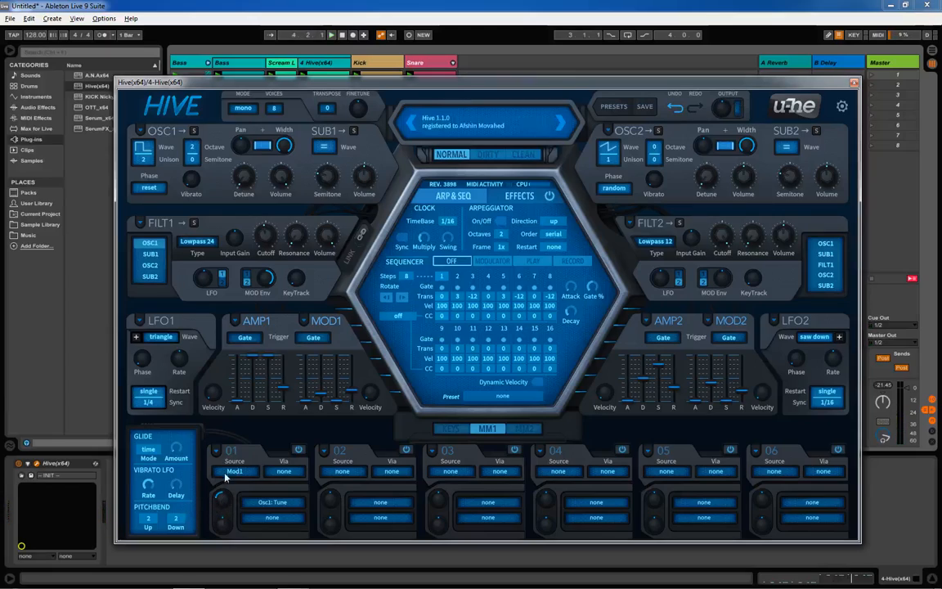
pyautogui.moveTo(224, 494); pyautogui.dragTo(224, 506)
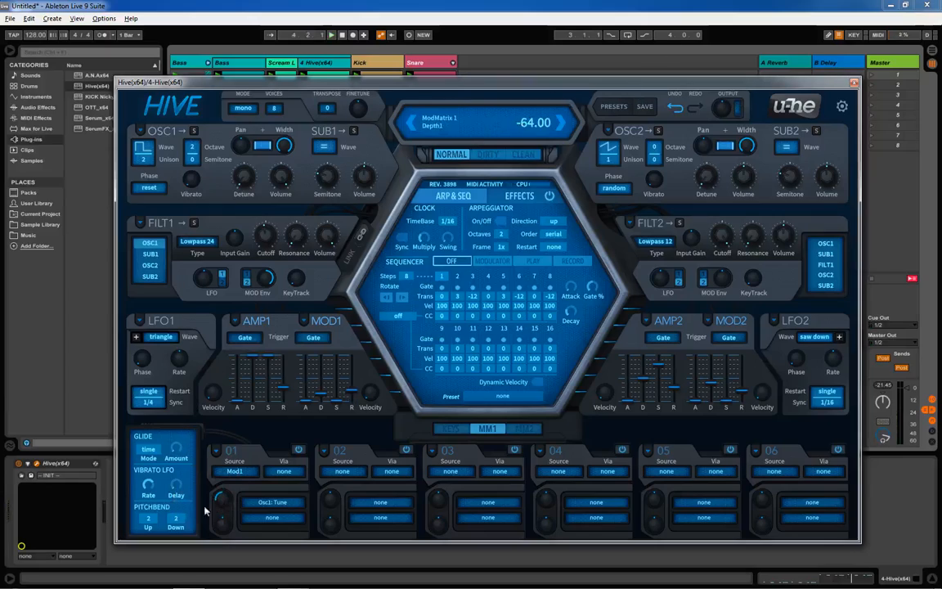
pyautogui.moveTo(205, 511); pyautogui.dragTo(215, 497)
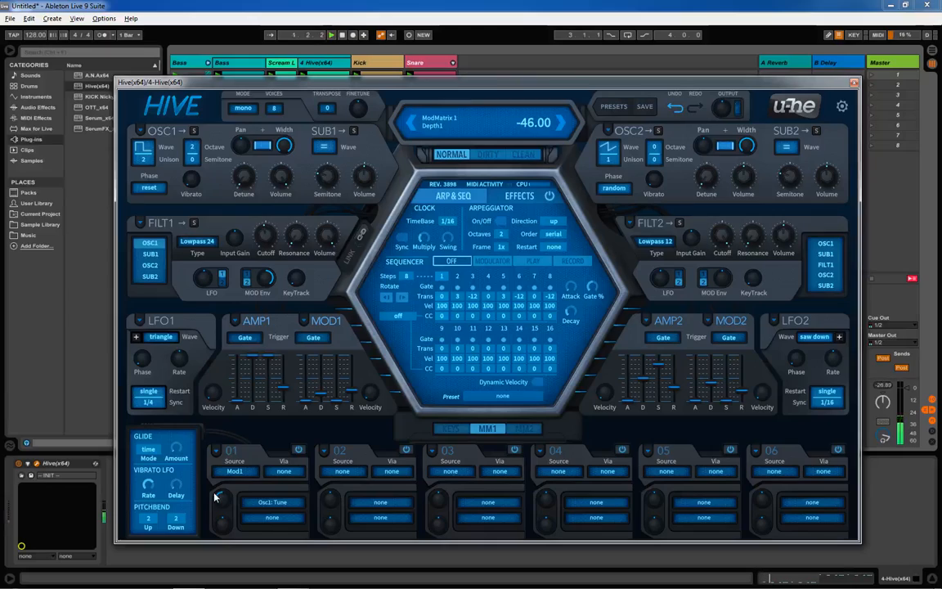
pyautogui.press('space')
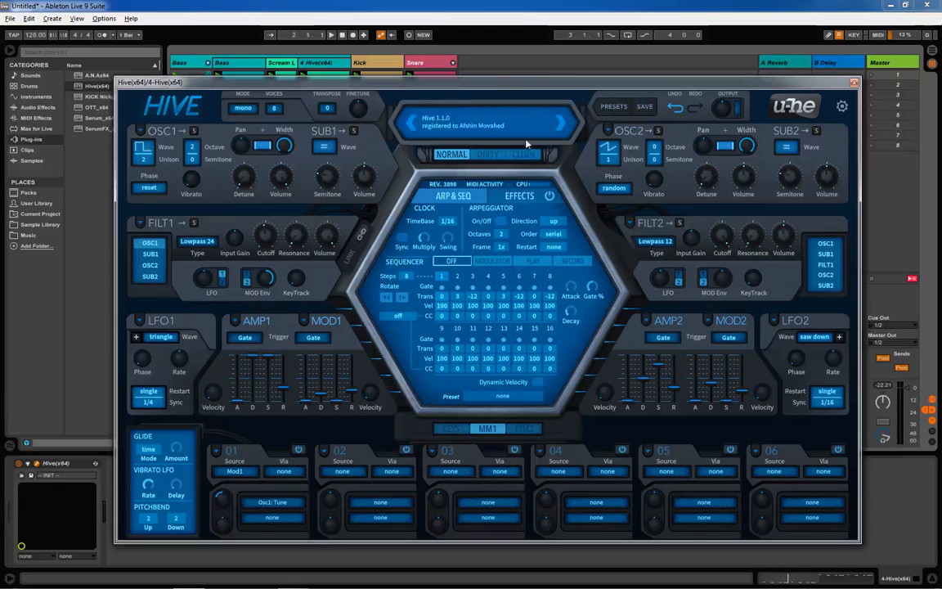
# Step: Set oscillator 2 to the Narrow wave and feed it into Filter 2
pyautogui.click(608, 148)
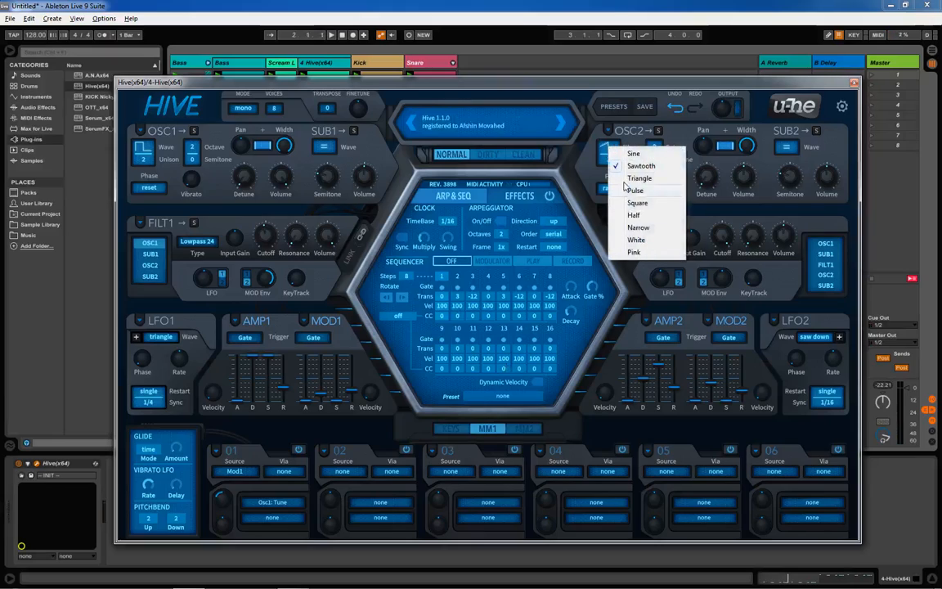
pyautogui.click(639, 229)
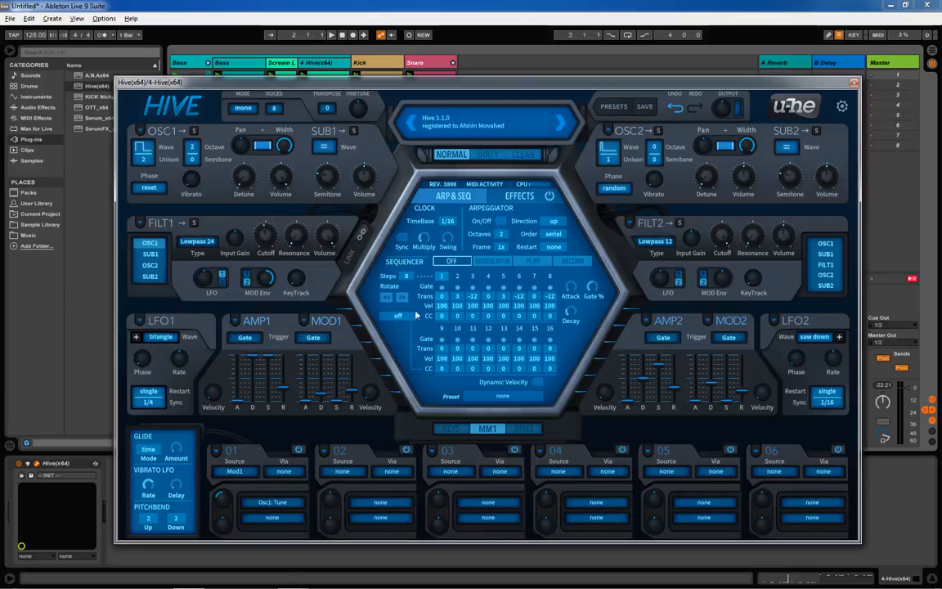
pyautogui.click(833, 277)
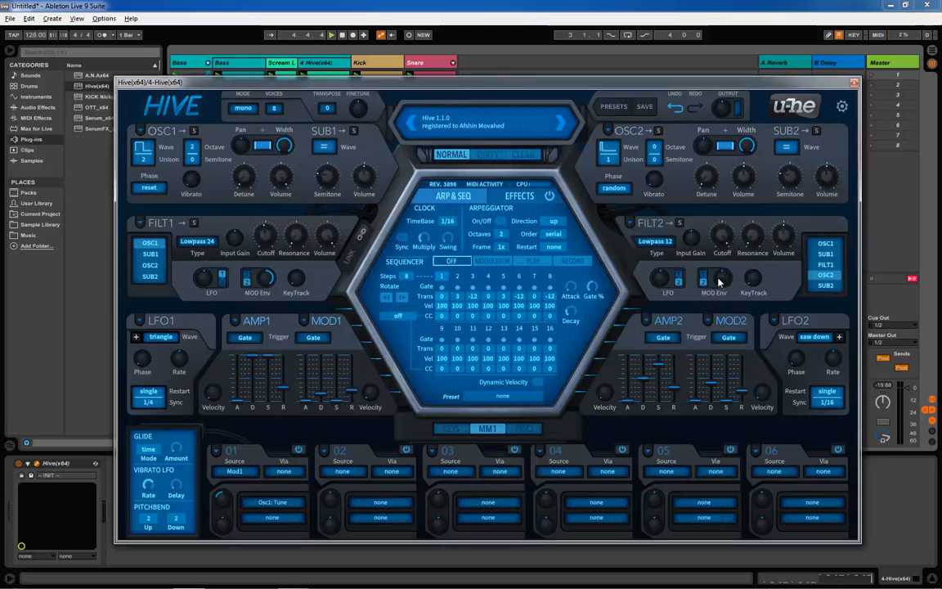
# Step: Set Filter 2's envelope depth to about 108 and its LFO depth to about 38
pyautogui.moveTo(720, 282); pyautogui.dragTo(727, 255)
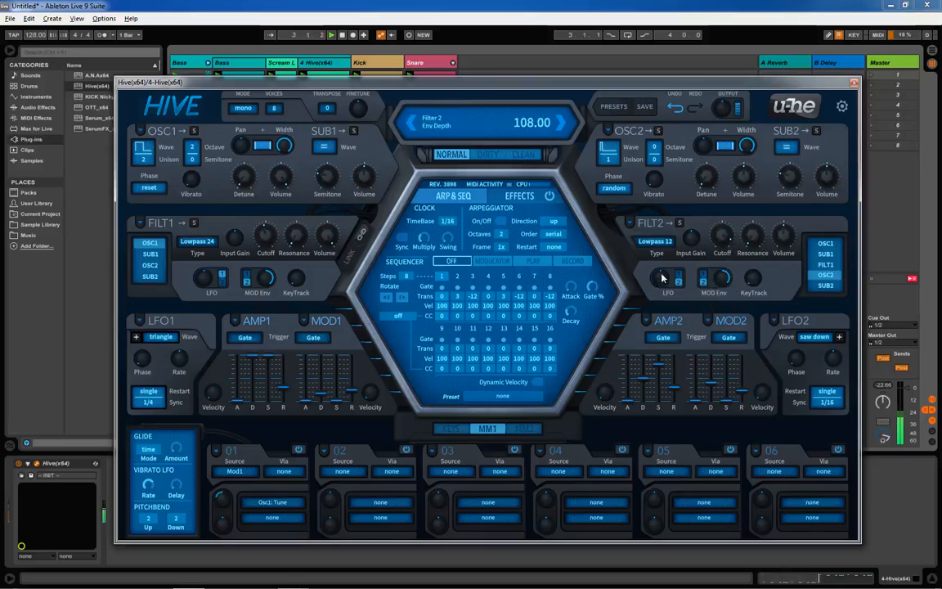
pyautogui.moveTo(664, 278); pyautogui.dragTo(668, 280)
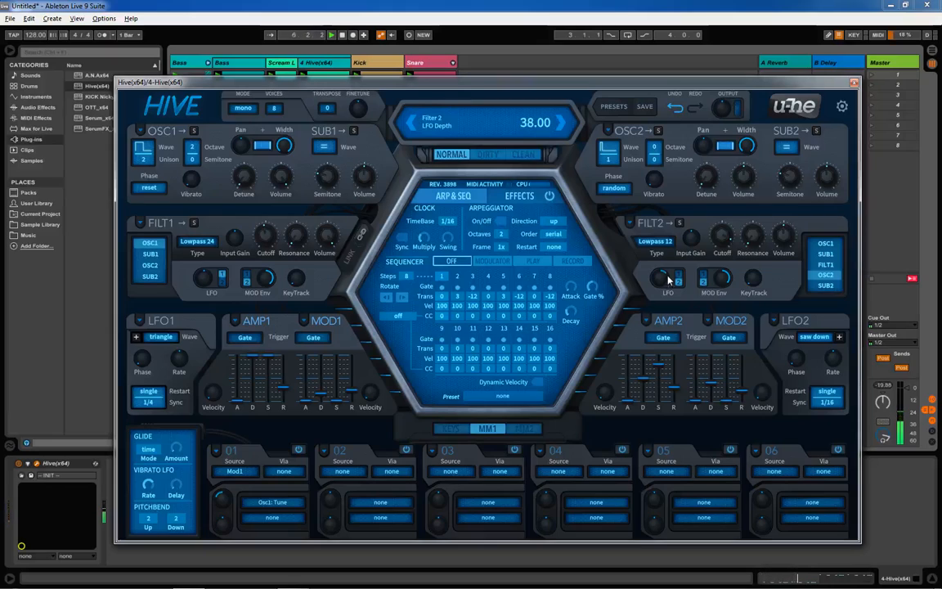
# Step: Copy the Amp Envelope 1 settings and paste them into Amp Envelope 2
pyautogui.click(234, 321)
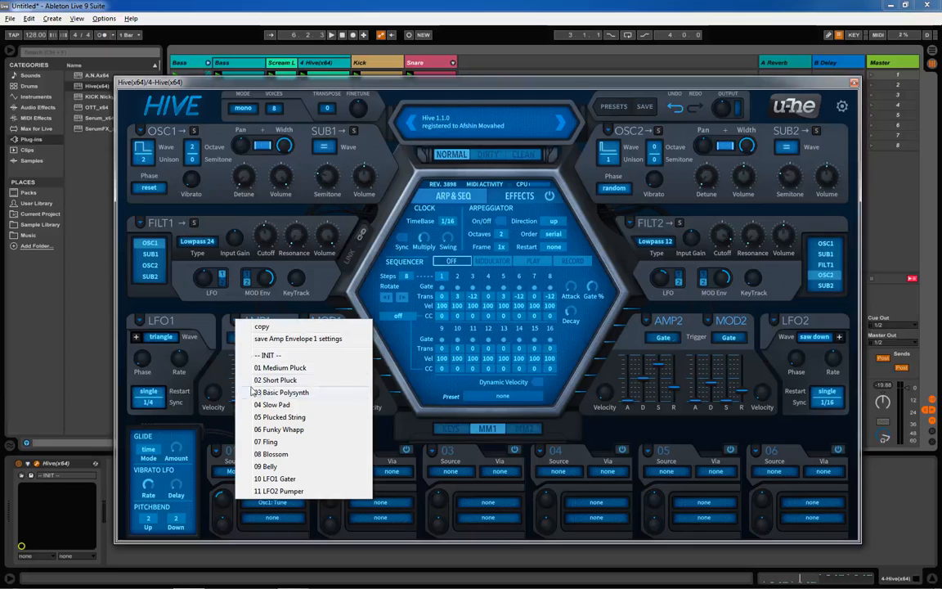
pyautogui.click(260, 326)
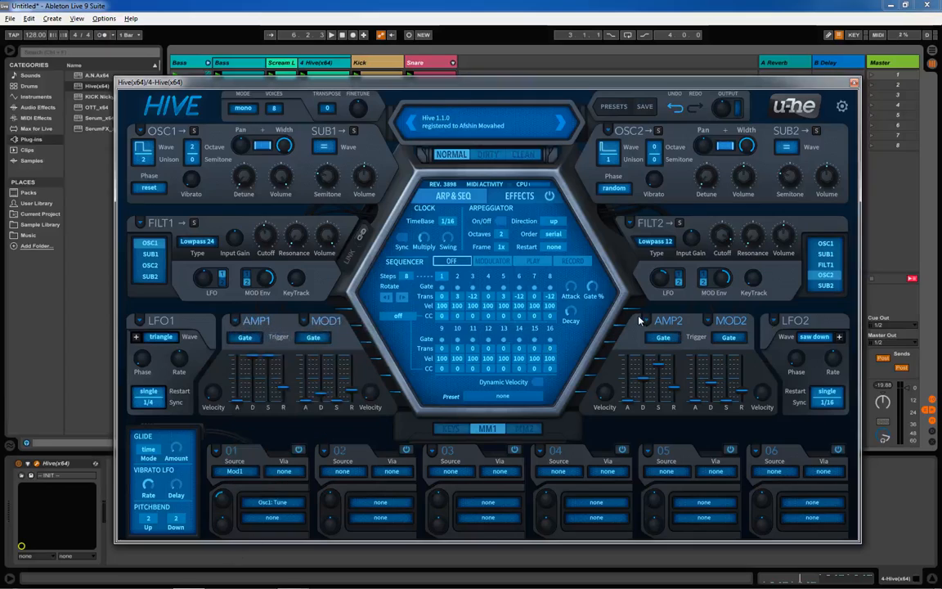
pyautogui.click(647, 320)
pyautogui.click(671, 339)
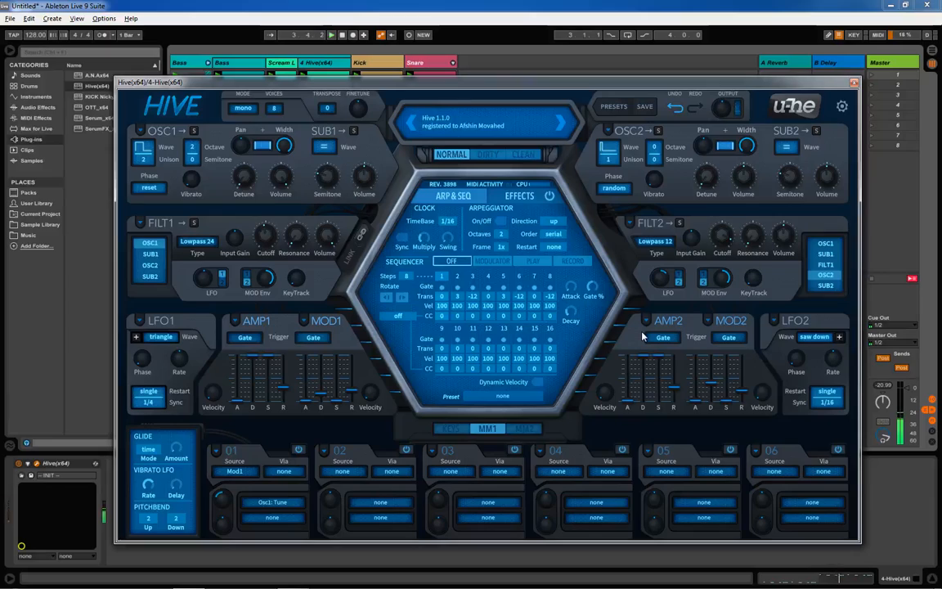
# Step: Set oscillator 2's octave to 2 and add Osc2: Tune as Mod1's second target with a negative depth
pyautogui.click(656, 148)
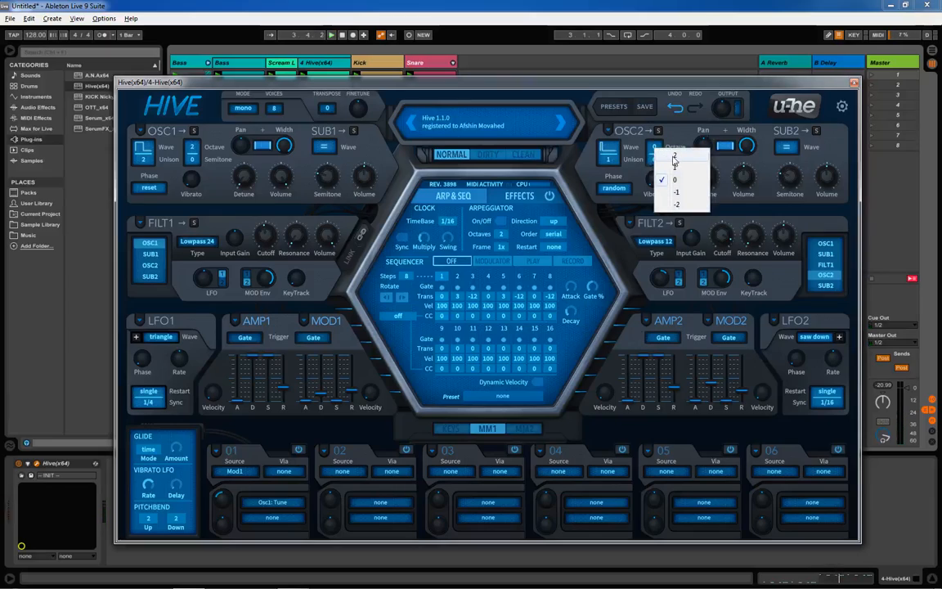
pyautogui.click(673, 157)
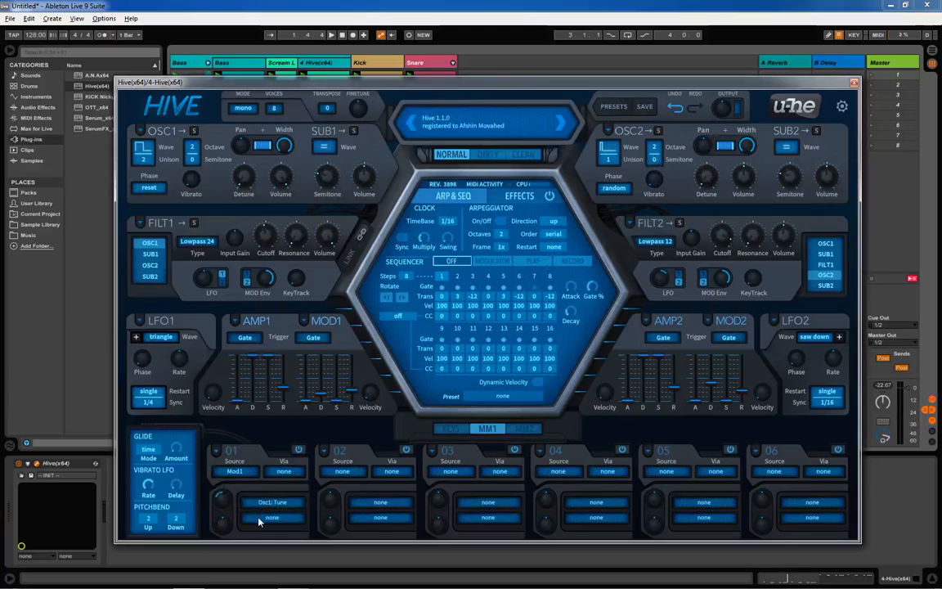
pyautogui.moveTo(260, 520); pyautogui.dragTo(654, 157)
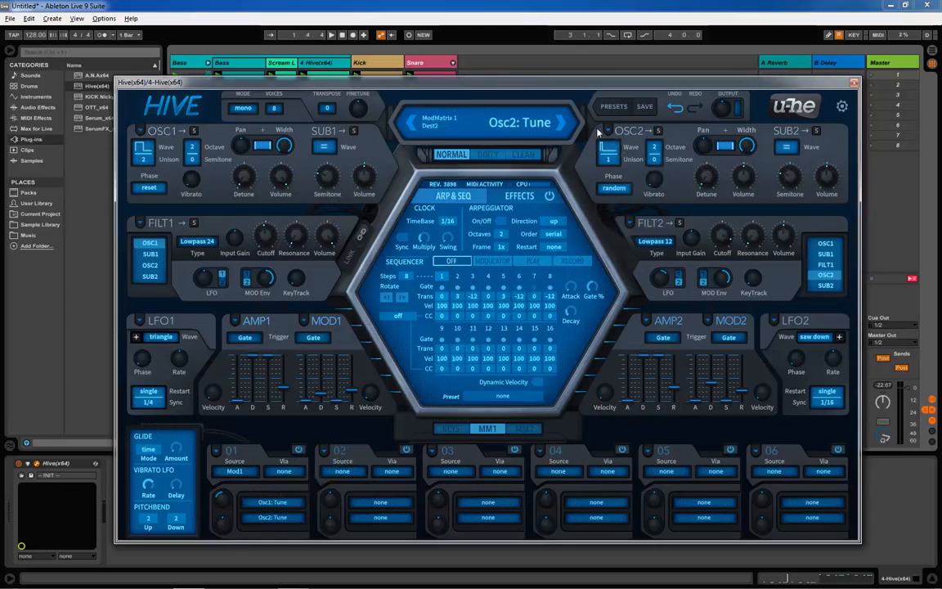
pyautogui.moveTo(221, 525); pyautogui.dragTo(221, 535)
pyautogui.moveTo(221, 534)
pyautogui.mouseDown()
pyautogui.moveTo(222, 544)
pyautogui.moveTo(222, 504)
pyautogui.moveTo(224, 544)
pyautogui.moveTo(225, 514)
pyautogui.moveTo(220, 529)
pyautogui.mouseUp()
pyautogui.press('space')
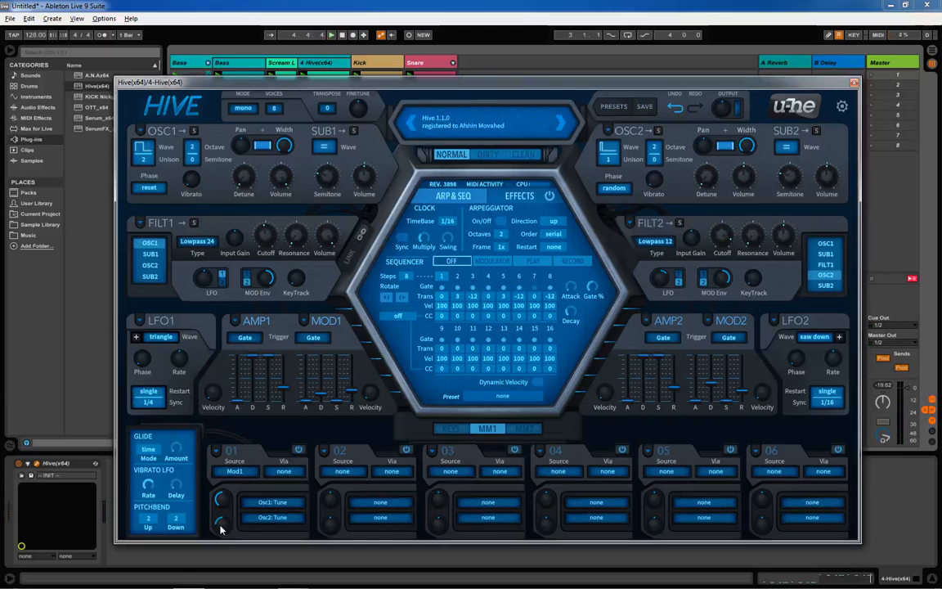
# Step: Set the pitch bend range to 12 semitones both up and down
pyautogui.click(150, 522)
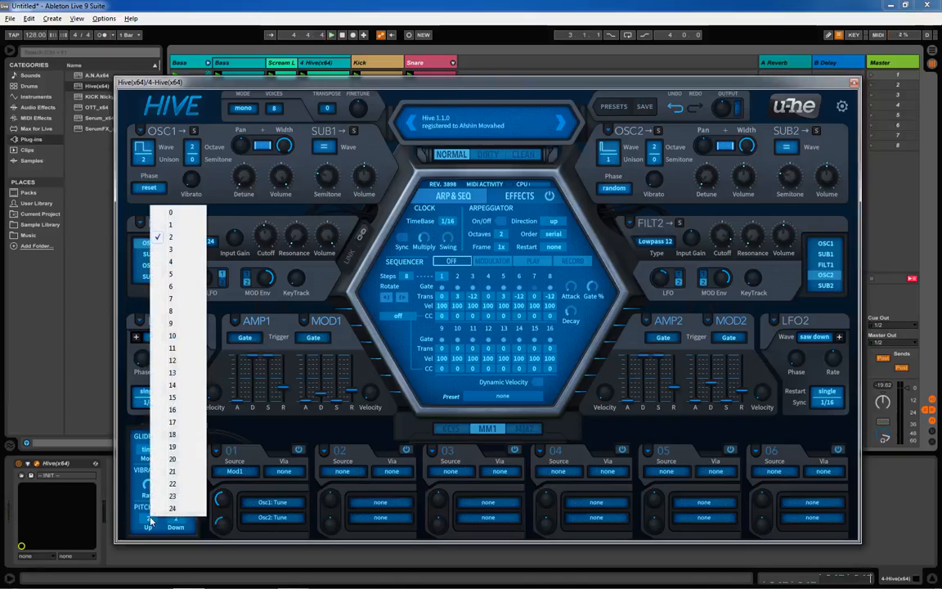
pyautogui.click(164, 360)
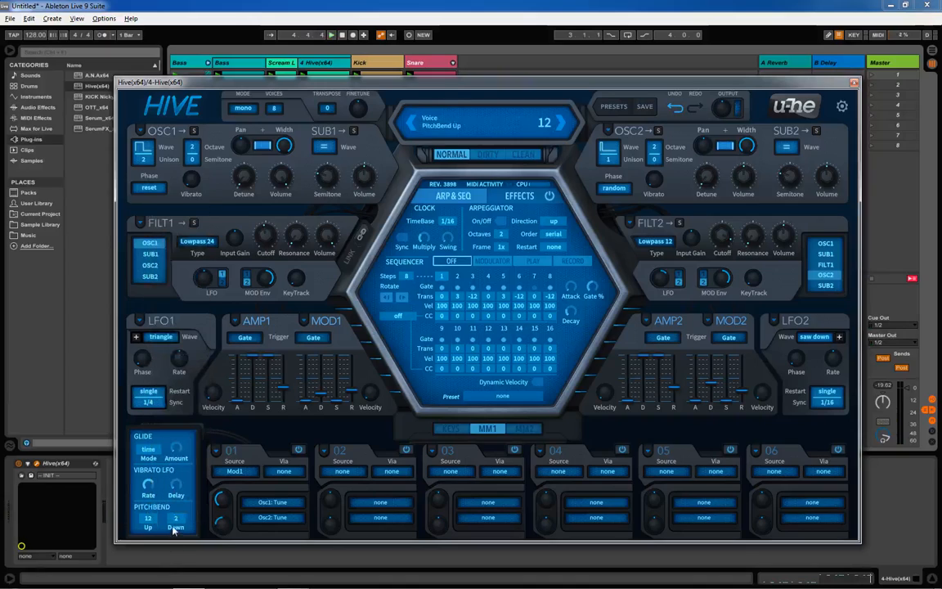
pyautogui.click(175, 522)
pyautogui.click(200, 365)
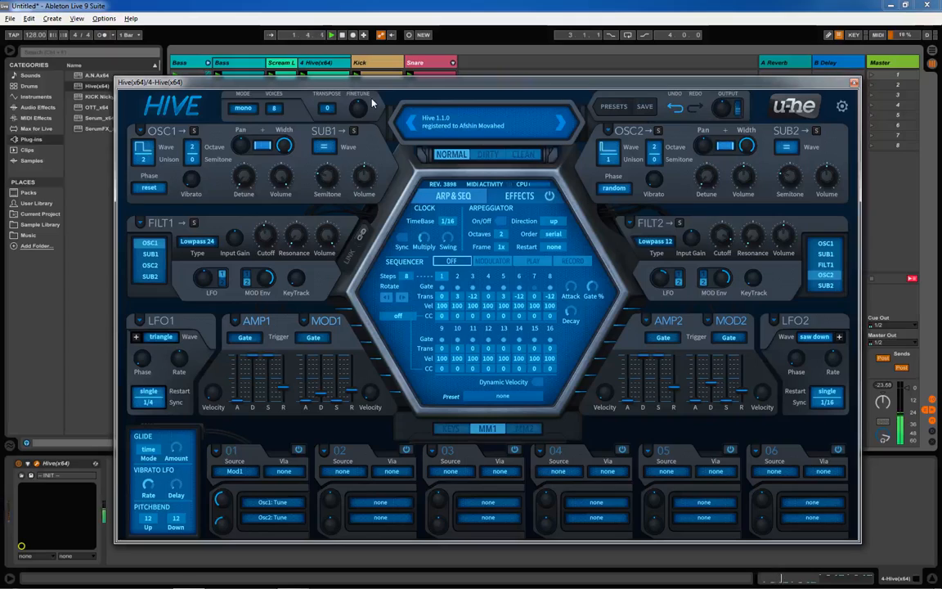
# Step: Enable the Distortion effect, choose the Foldback type and set its amount to about 17.6
pyautogui.moveTo(323, 82); pyautogui.dragTo(309, 43)
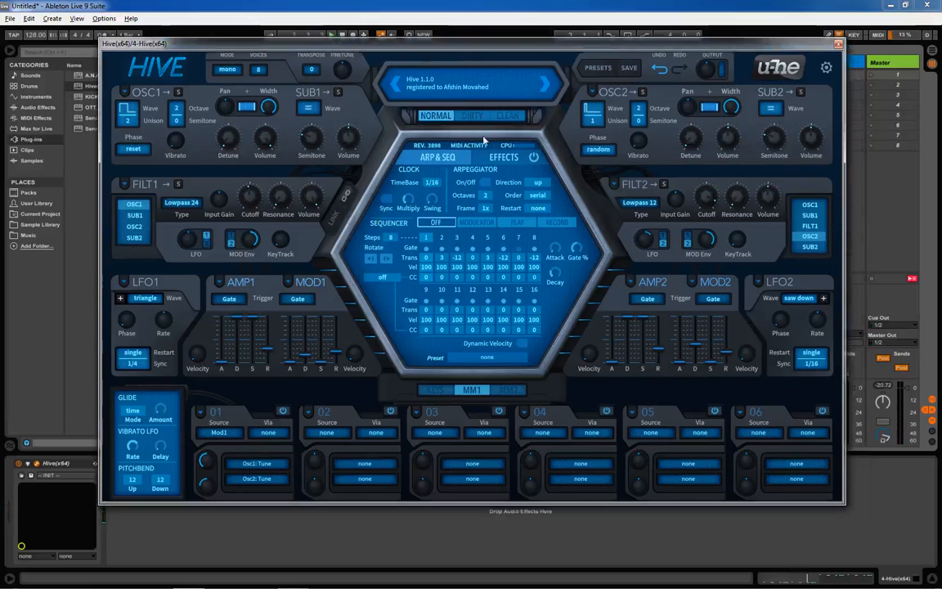
pyautogui.click(499, 158)
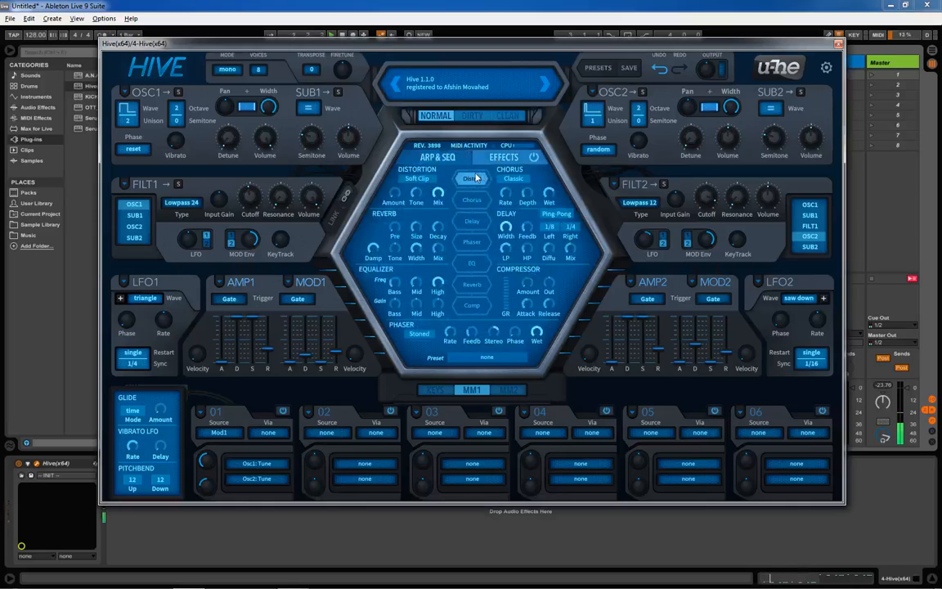
pyautogui.press('space')
pyautogui.click(417, 178)
pyautogui.click(405, 194)
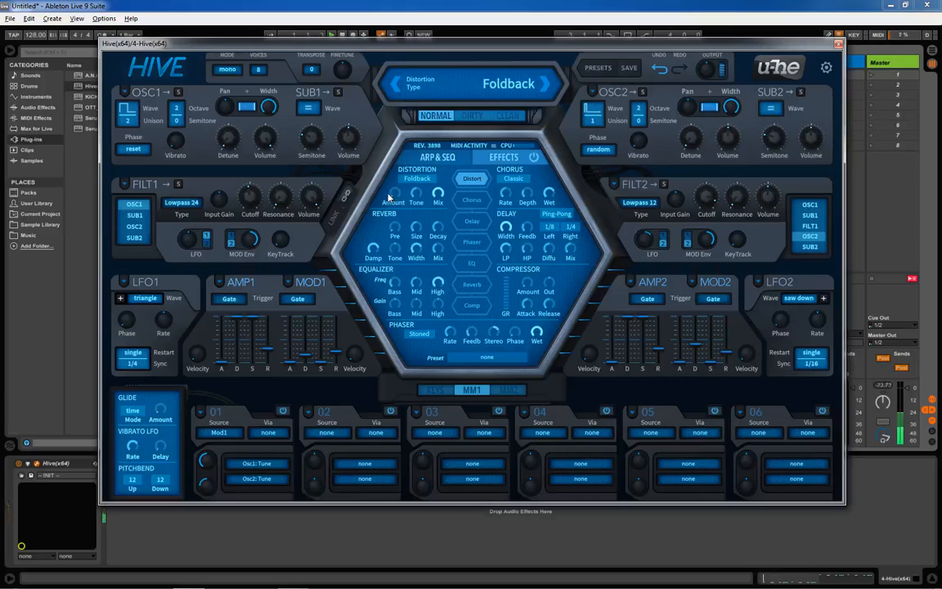
pyautogui.moveTo(393, 195); pyautogui.dragTo(405, 166)
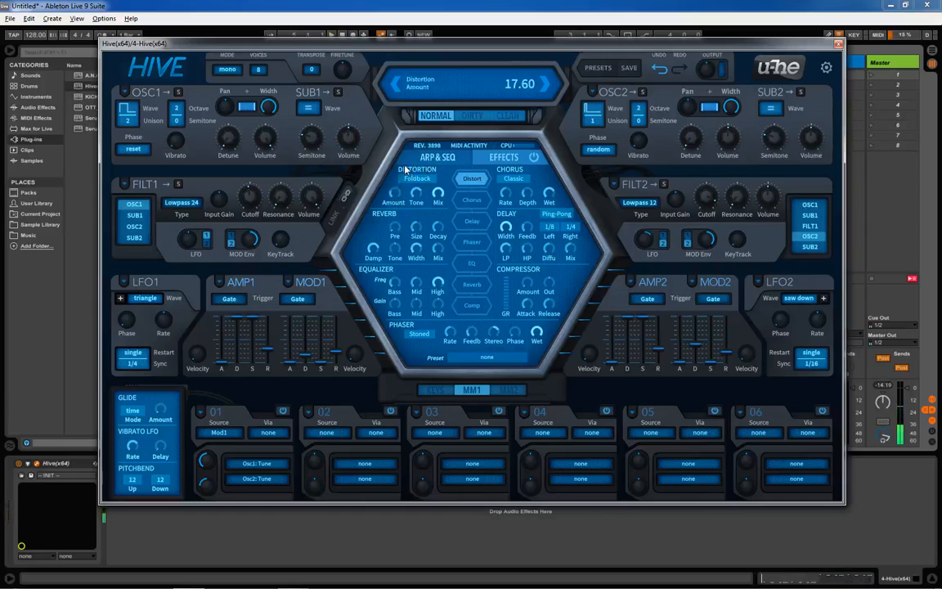
# Step: Audition the Dirty synth engine and switch the patch to the Clean engine
pyautogui.click(471, 117)
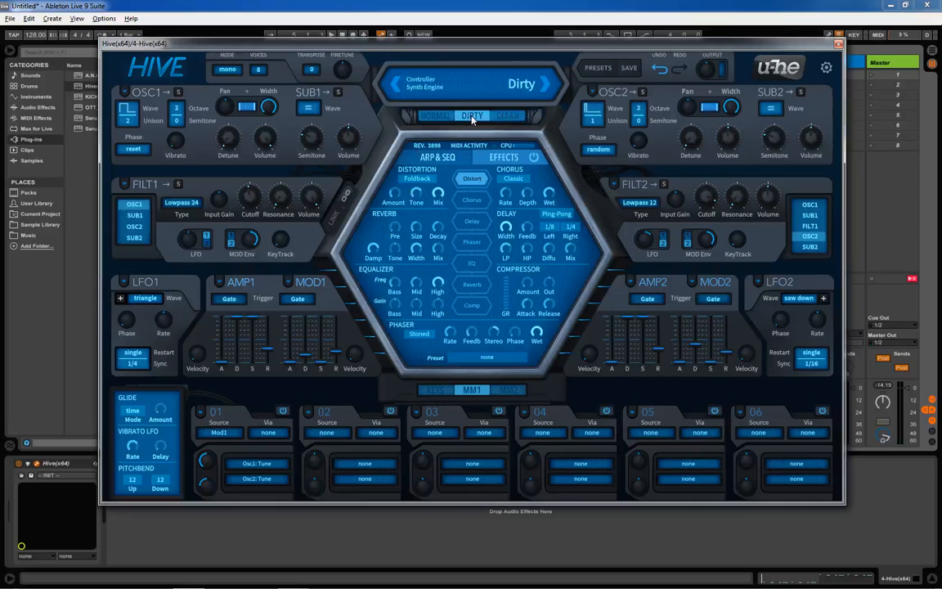
pyautogui.press('space')
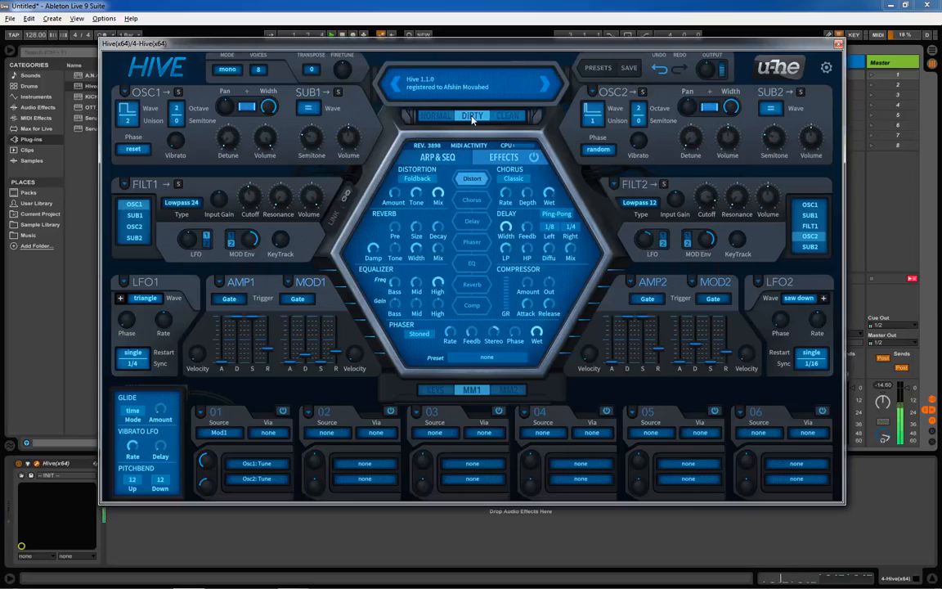
pyautogui.click(514, 118)
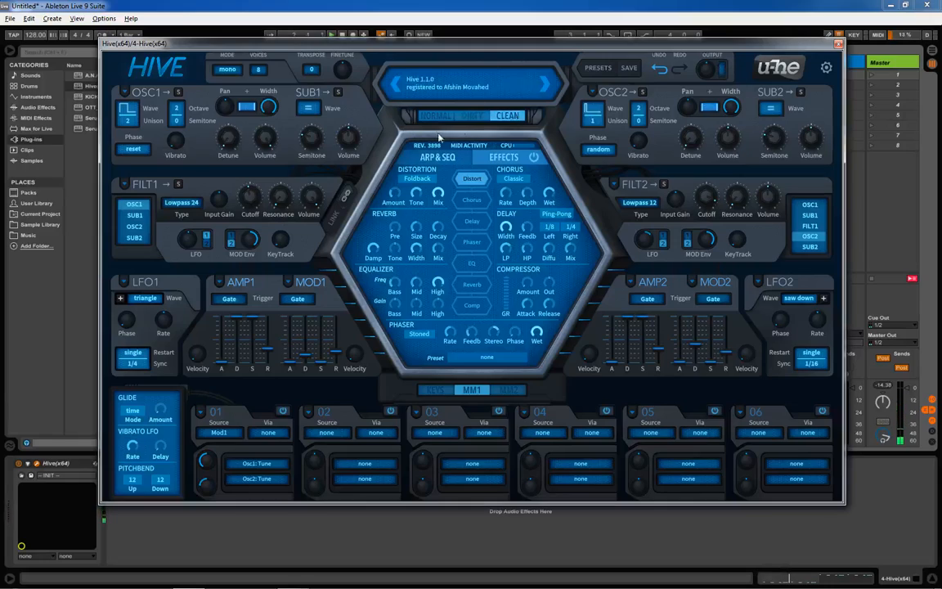
# Step: Set Amp Envelope 1's release to about 19 and bring Amp Envelope 2's release to a similar level
pyautogui.moveTo(267, 352); pyautogui.dragTo(355, 360)
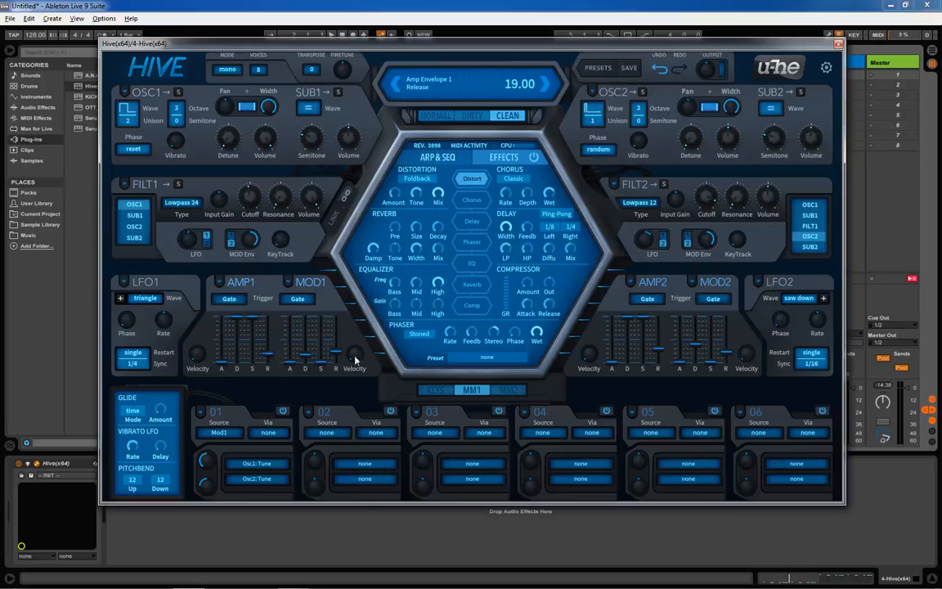
pyautogui.moveTo(656, 354); pyautogui.dragTo(657, 360)
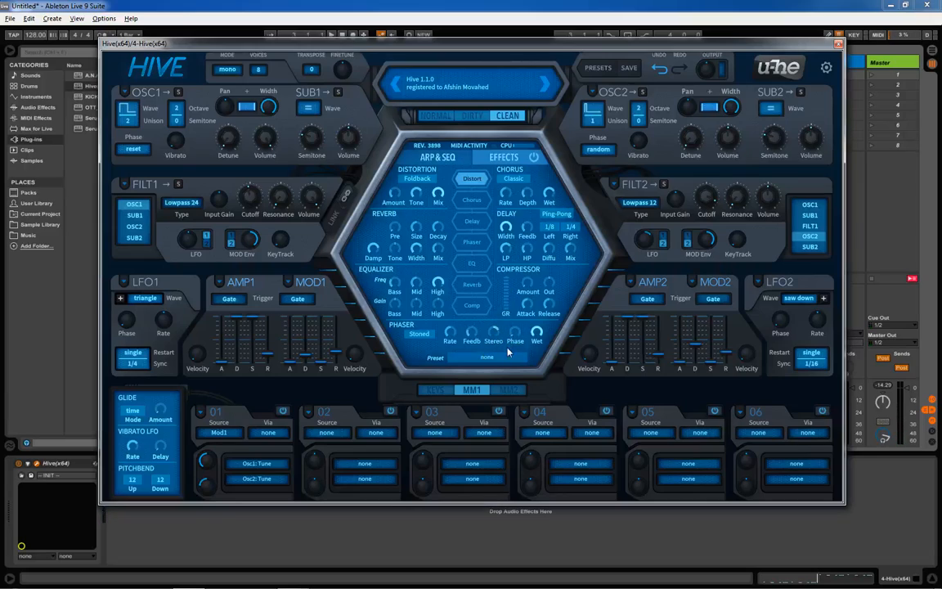
# Step: Enable the Delay effect and adjust its mix while the clip plays
pyautogui.click(473, 223)
pyautogui.press('space')
pyautogui.moveTo(571, 252)
pyautogui.mouseDown()
pyautogui.moveTo(573, 270)
pyautogui.moveTo(571, 253)
pyautogui.mouseUp()
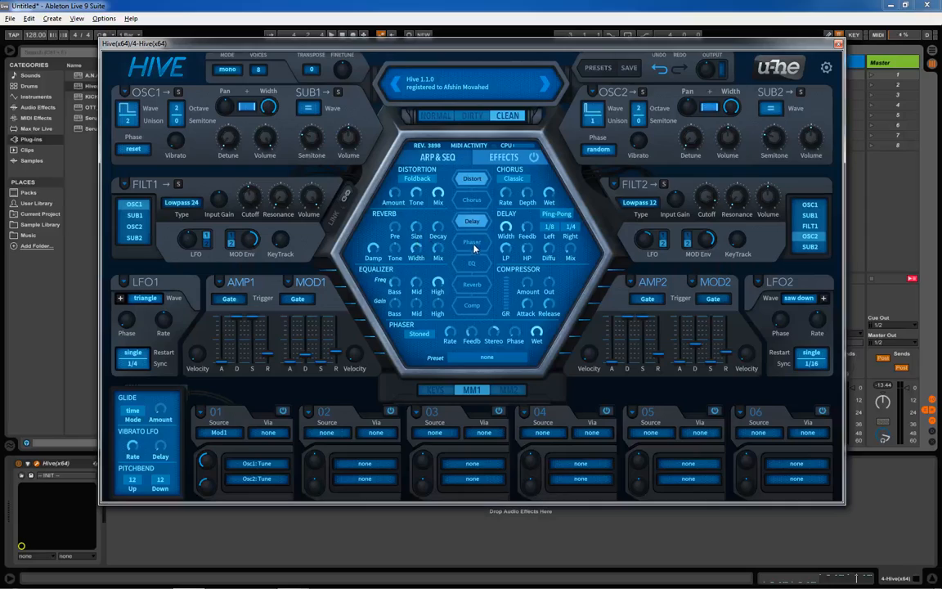
# Step: Enable the Reverb effect and adjust its width, decay, size and mix
pyautogui.click(469, 284)
pyautogui.moveTo(421, 250); pyautogui.dragTo(417, 256)
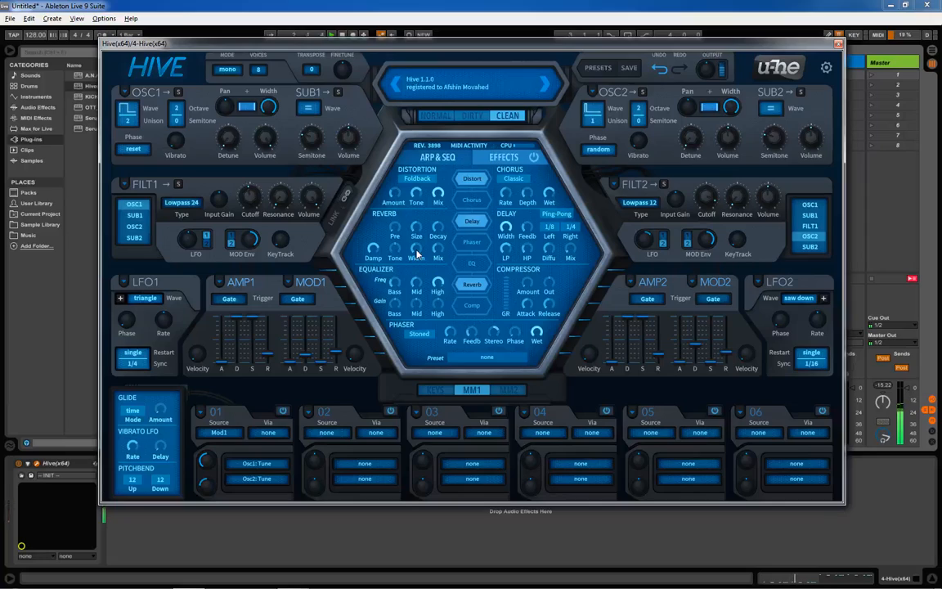
pyautogui.moveTo(440, 226)
pyautogui.mouseDown()
pyautogui.moveTo(438, 236)
pyautogui.moveTo(430, 225)
pyautogui.mouseUp()
pyautogui.moveTo(417, 227); pyautogui.dragTo(421, 228)
pyautogui.moveTo(443, 253); pyautogui.dragTo(443, 256)
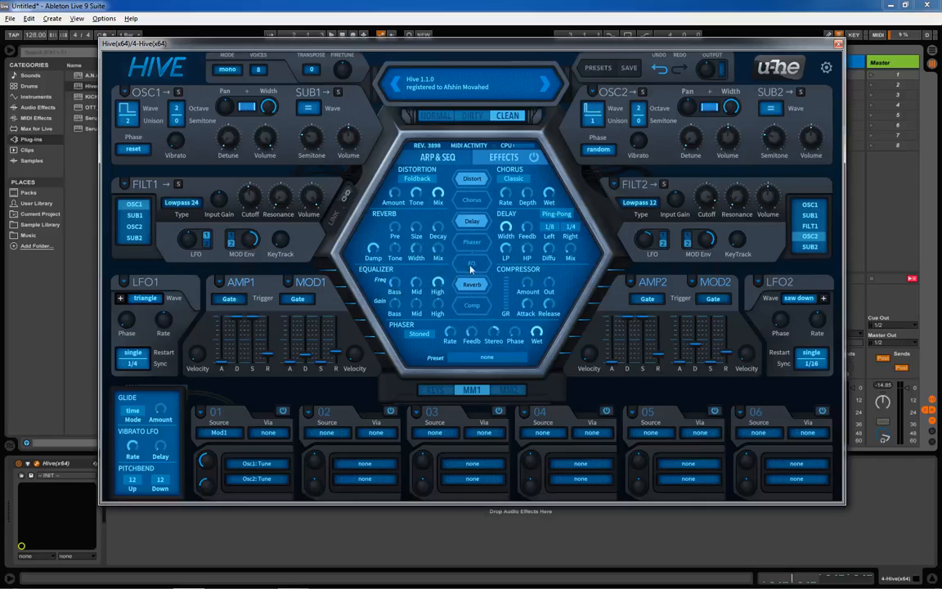
# Step: Enable the EQ, set its bass gain to about 2.6 dB and adjust the bass frequency
pyautogui.click(474, 265)
pyautogui.moveTo(395, 304); pyautogui.dragTo(397, 305)
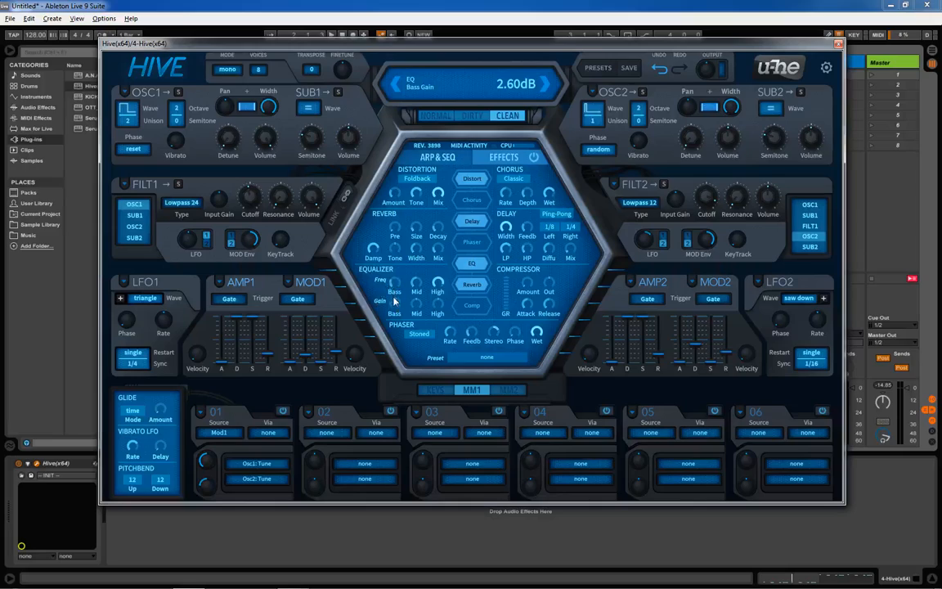
pyautogui.moveTo(396, 288)
pyautogui.mouseDown()
pyautogui.moveTo(401, 255)
pyautogui.moveTo(398, 347)
pyautogui.moveTo(400, 304)
pyautogui.mouseUp()
pyautogui.press('space')
# Step: Adjust the equalizer's high gain and high frequency
pyautogui.moveTo(440, 313)
pyautogui.moveTo(439, 313); pyautogui.dragTo(441, 309)
pyautogui.moveTo(438, 287); pyautogui.dragTo(437, 314)
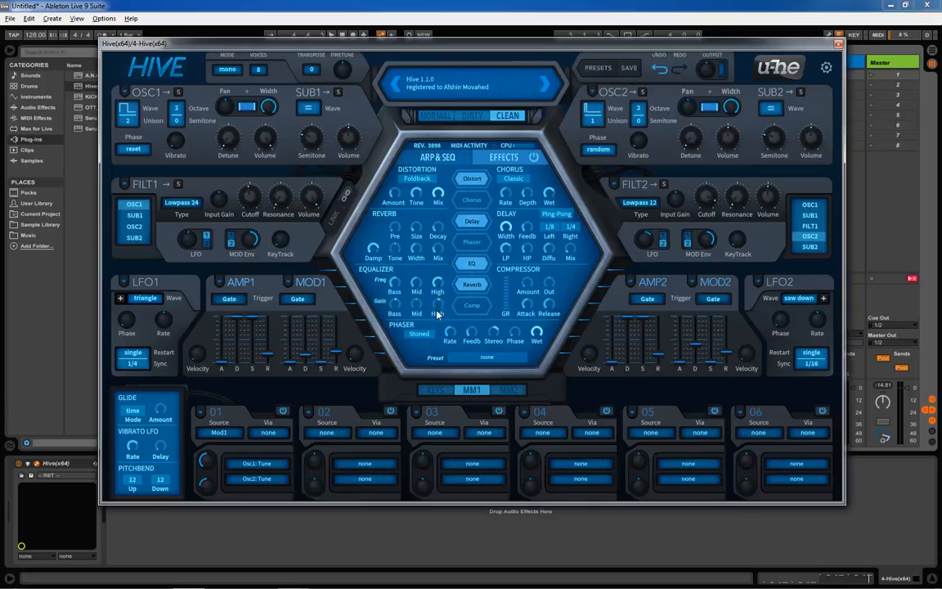
pyautogui.moveTo(438, 287); pyautogui.dragTo(453, 254)
pyautogui.moveTo(436, 337); pyautogui.dragTo(438, 303)
# Step: Enable the Compressor with an amount of about 30% and lower the main output level
pyautogui.moveTo(711, 73)
pyautogui.moveTo(711, 73); pyautogui.dragTo(709, 79)
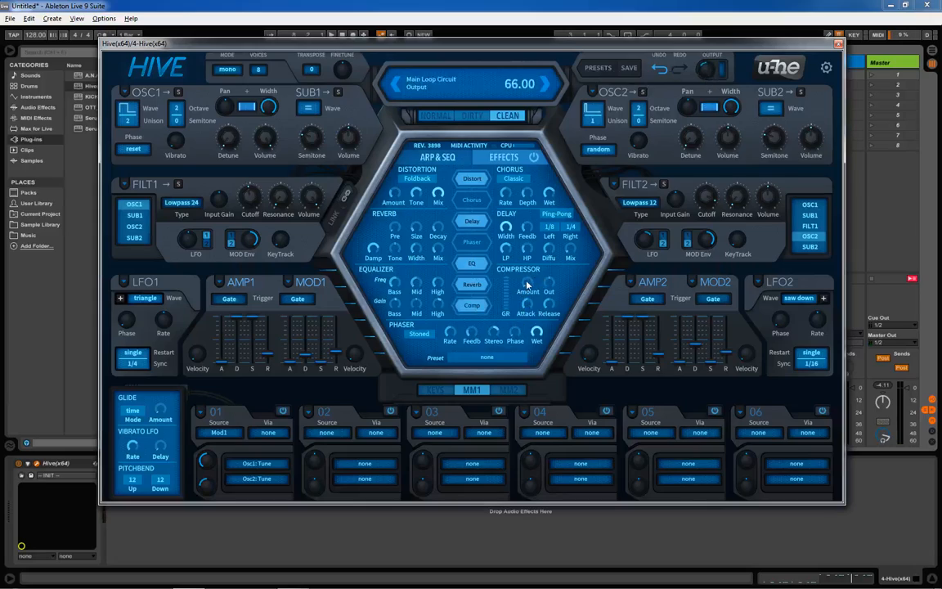
pyautogui.moveTo(528, 284); pyautogui.dragTo(530, 288)
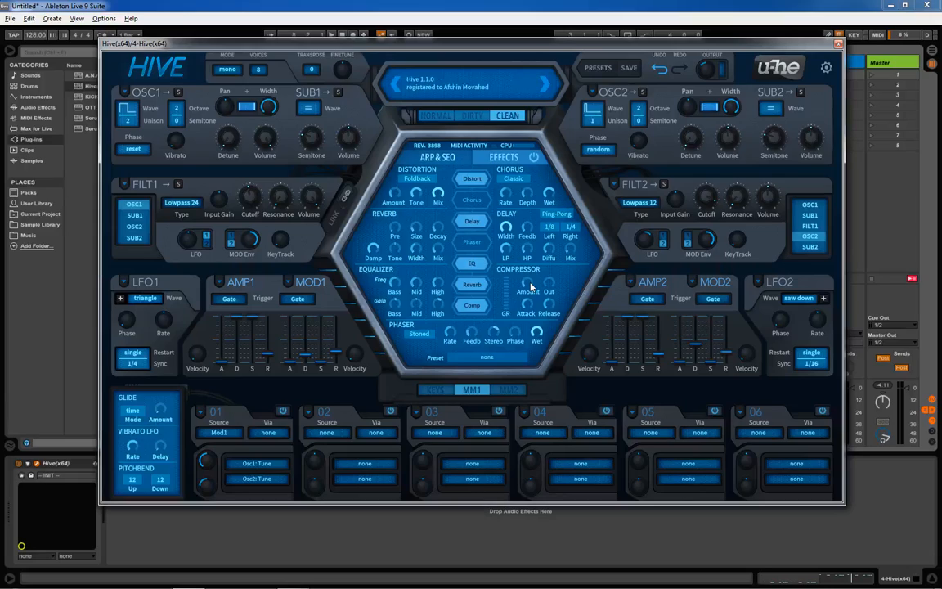
pyautogui.press('space')
pyautogui.moveTo(530, 285); pyautogui.dragTo(533, 285)
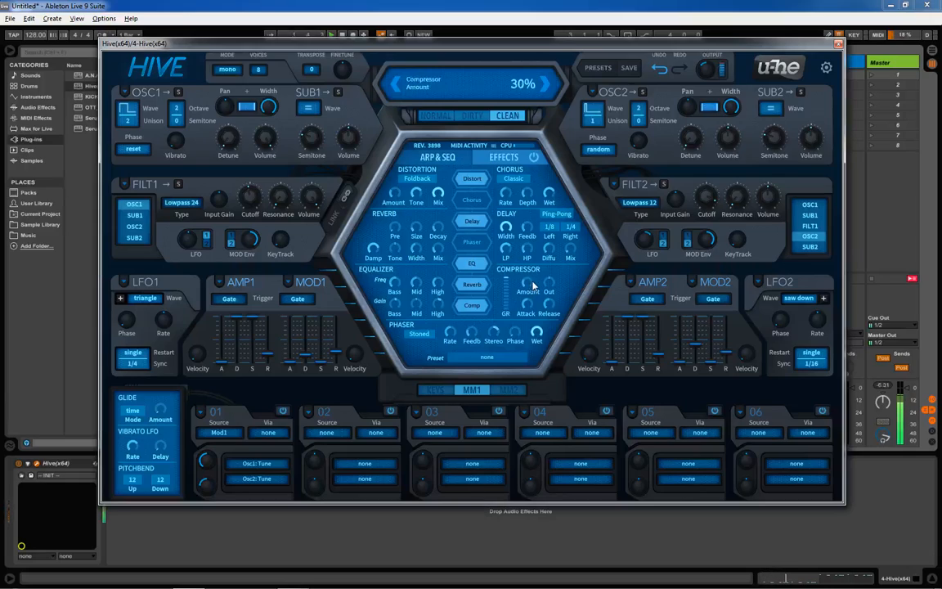
pyautogui.moveTo(709, 69); pyautogui.dragTo(710, 77)
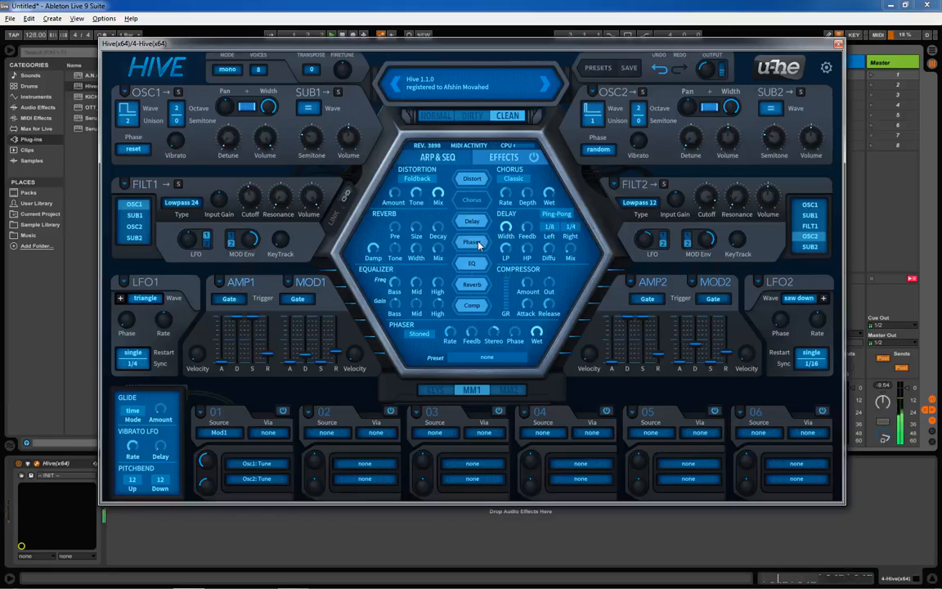
# Step: Enable the Phaser, set its type to Flanged, and adjust its rate and wet level
pyautogui.click(418, 334)
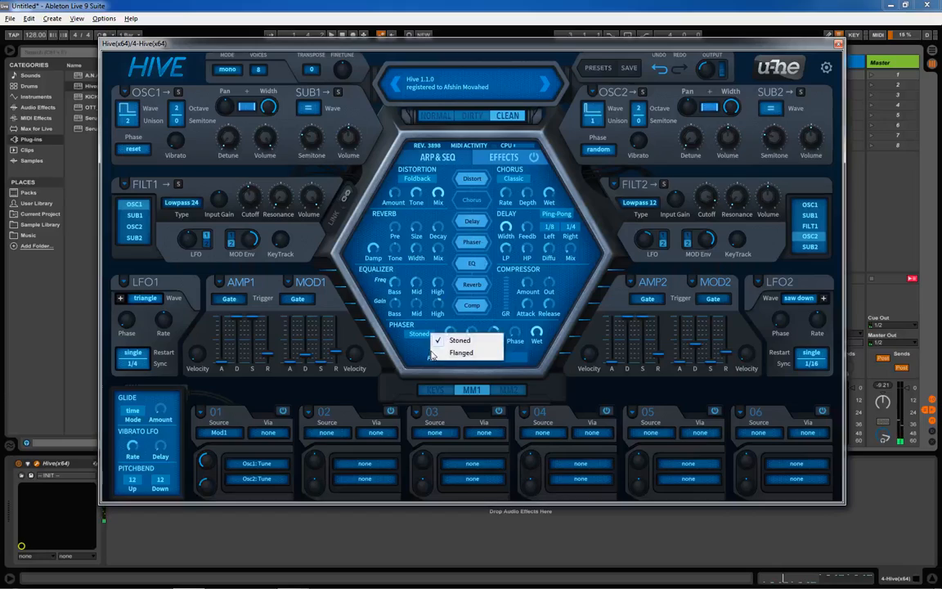
pyautogui.click(448, 355)
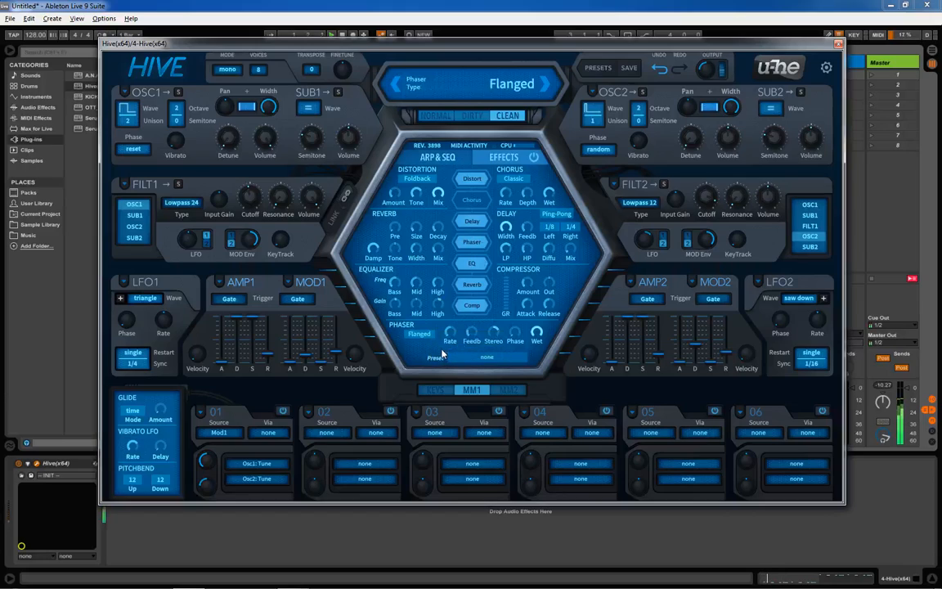
pyautogui.moveTo(536, 334); pyautogui.dragTo(530, 441)
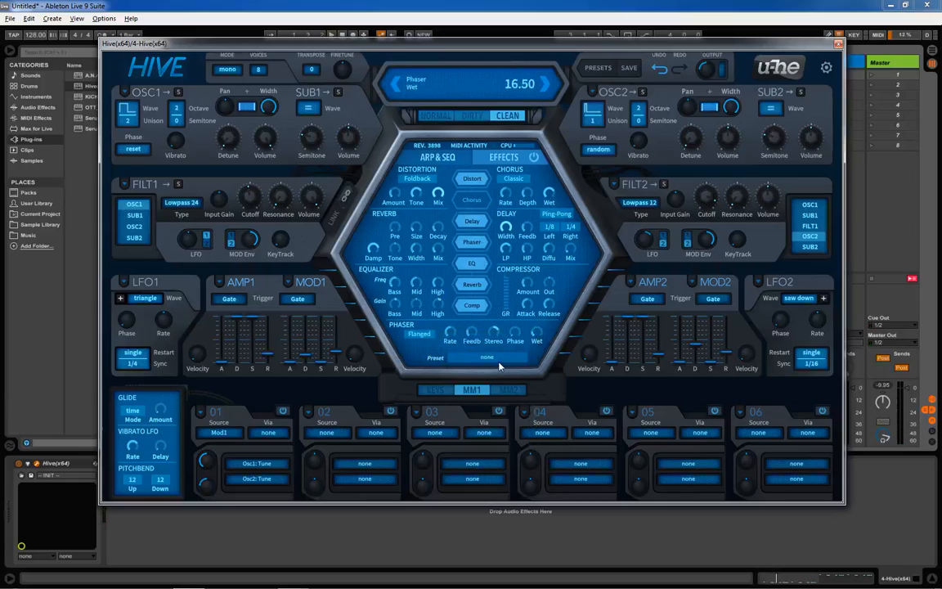
pyautogui.moveTo(450, 335); pyautogui.dragTo(456, 488)
pyautogui.moveTo(525, 316); pyautogui.dragTo(538, 450)
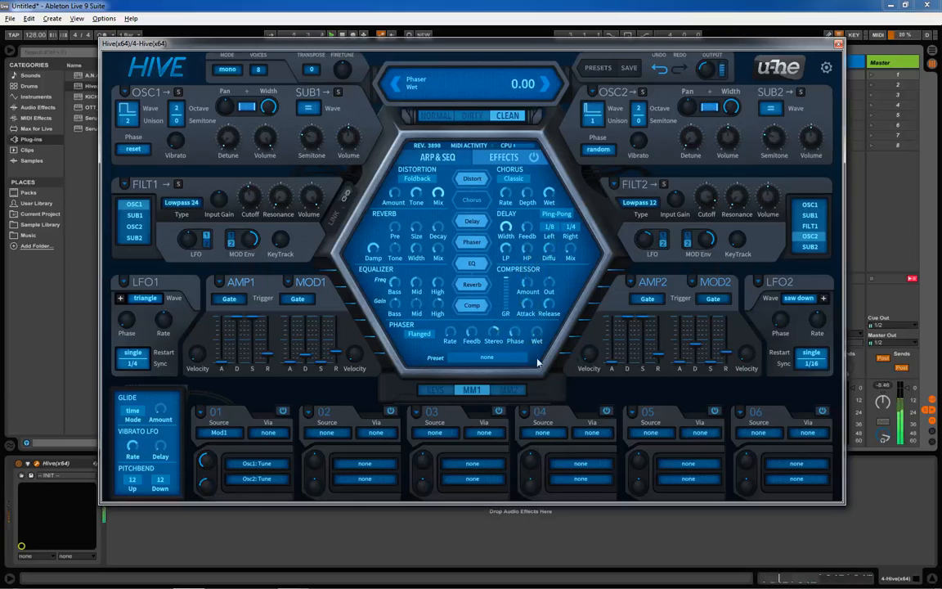
pyautogui.moveTo(537, 338); pyautogui.dragTo(542, 328)
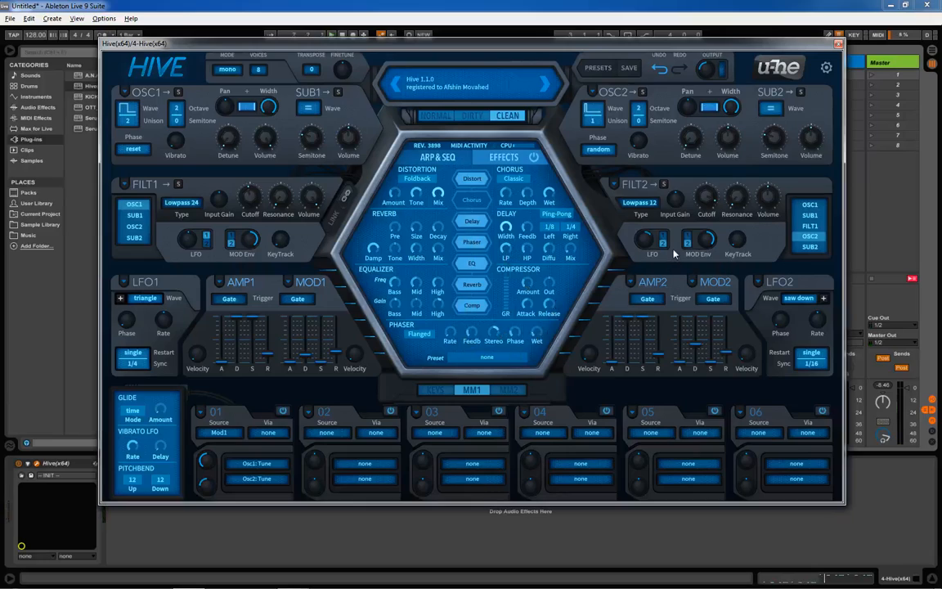
# Step: Fine-tune the cutoff of Filter 1 and Filter 2, and adjust the distortion amount
pyautogui.moveTo(709, 244)
pyautogui.moveTo(251, 197)
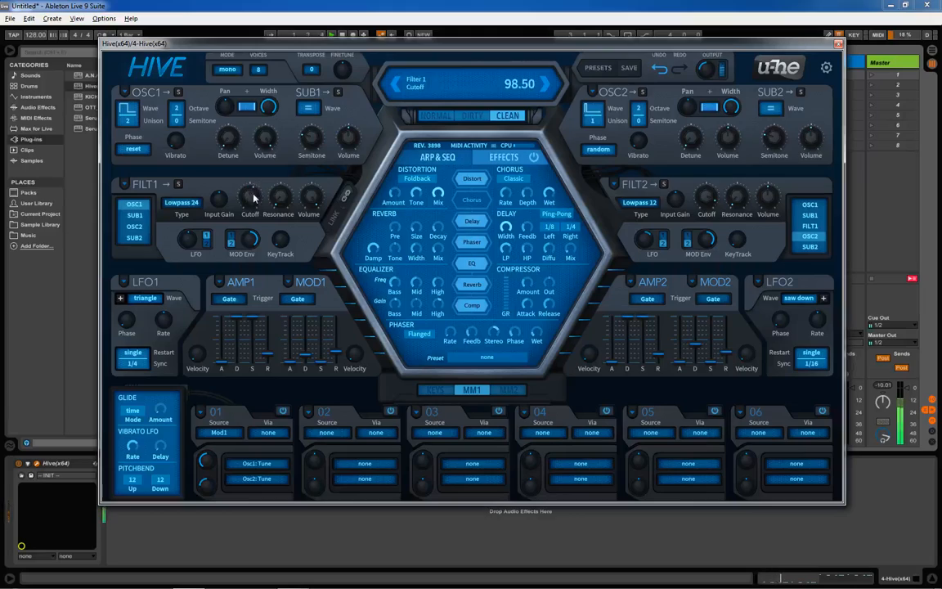
pyautogui.moveTo(252, 197); pyautogui.dragTo(272, 178)
pyautogui.moveTo(712, 196)
pyautogui.moveTo(712, 198); pyautogui.dragTo(700, 201)
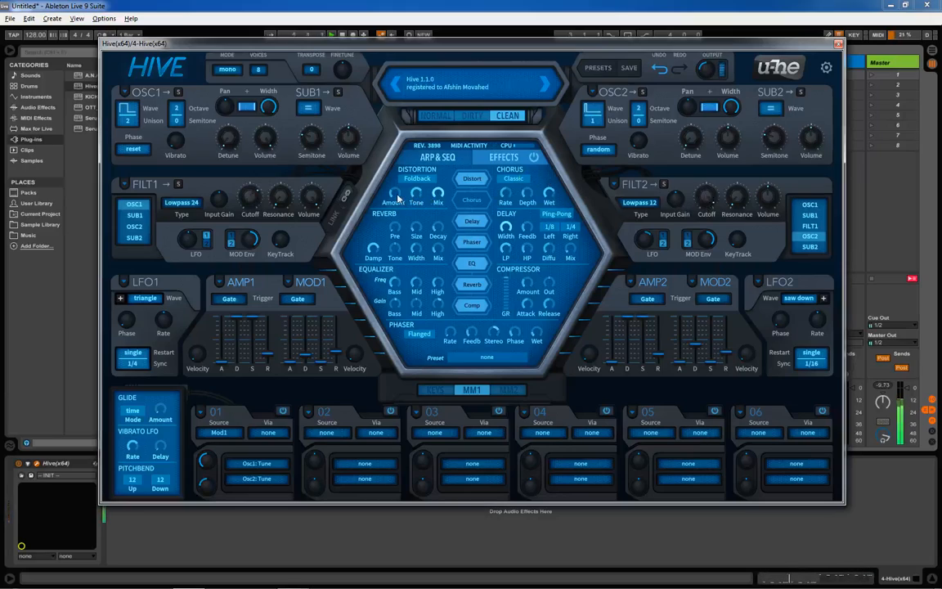
pyautogui.moveTo(398, 198)
pyautogui.mouseDown()
pyautogui.moveTo(370, 157)
pyautogui.moveTo(382, 135)
pyautogui.moveTo(402, 191)
pyautogui.mouseUp()
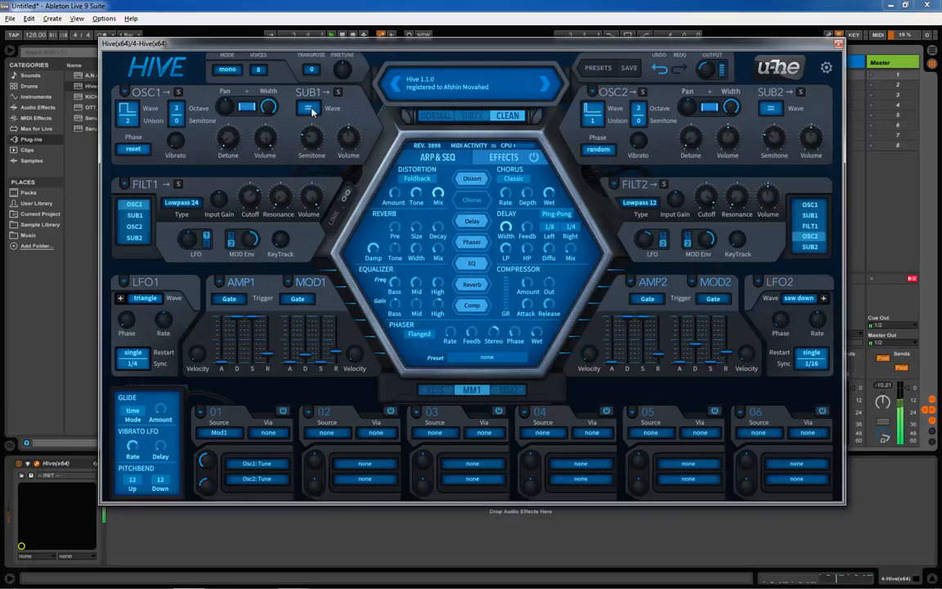
# Step: Set Sub 2's wave to Triangle, route it into Filter 1 and set its volume to about 28.5
pyautogui.click(771, 108)
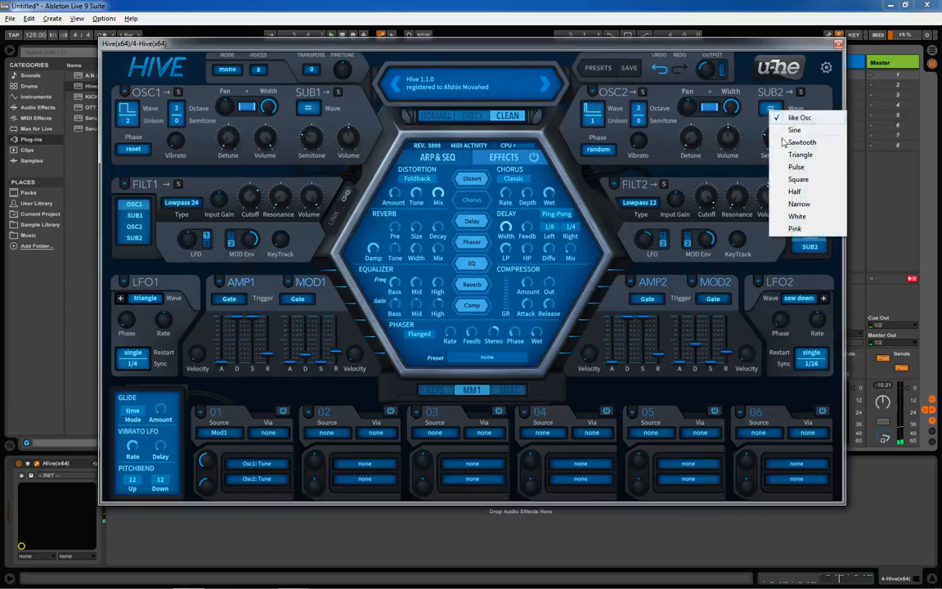
pyautogui.click(800, 154)
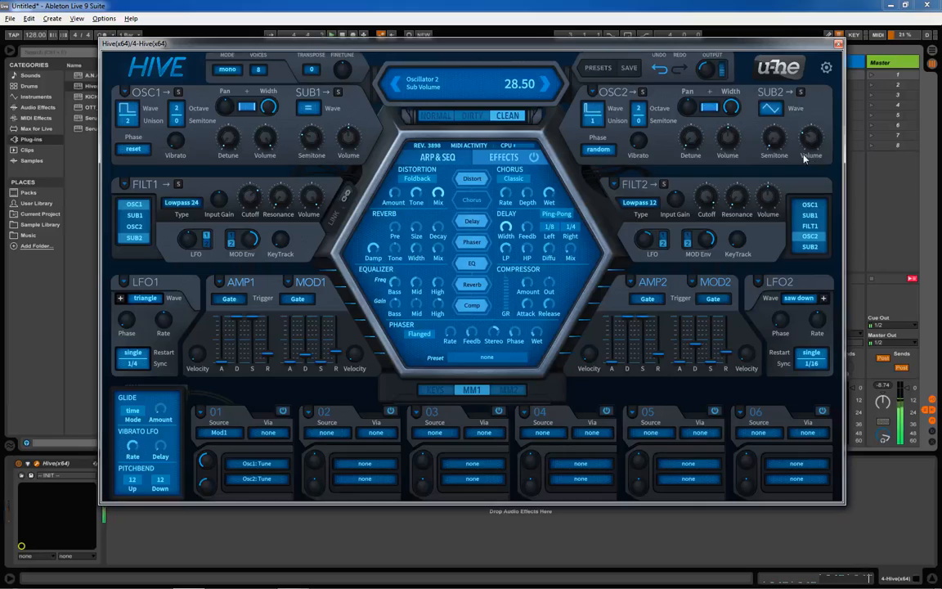
# Step: Set Sub 1's wave to Sine and route it into Filter 2
pyautogui.click(311, 112)
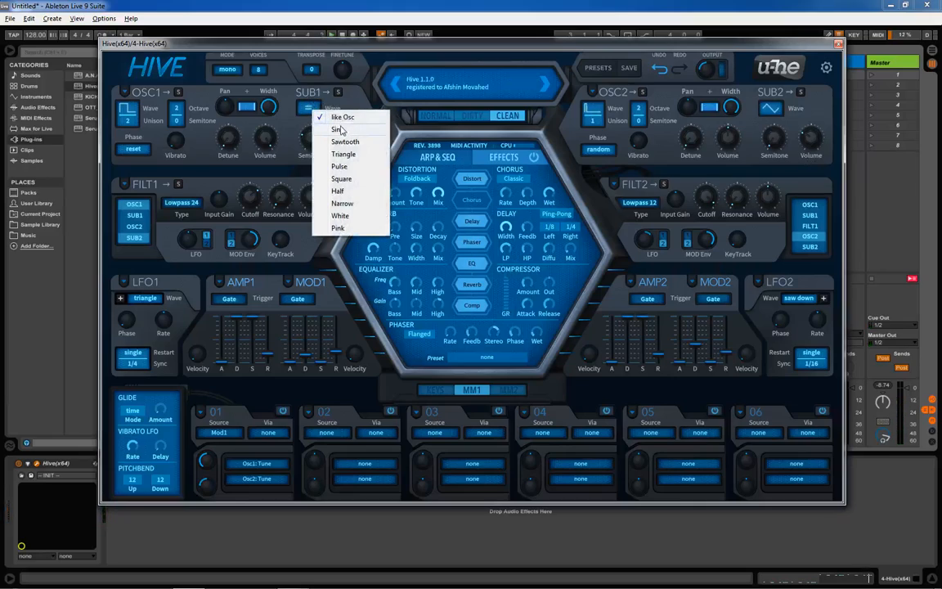
pyautogui.click(340, 130)
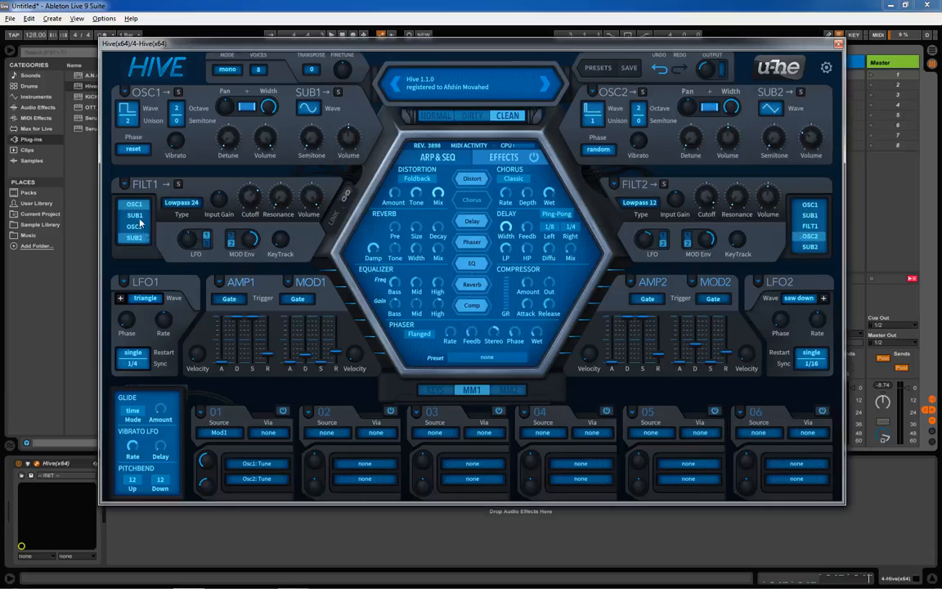
pyautogui.click(810, 214)
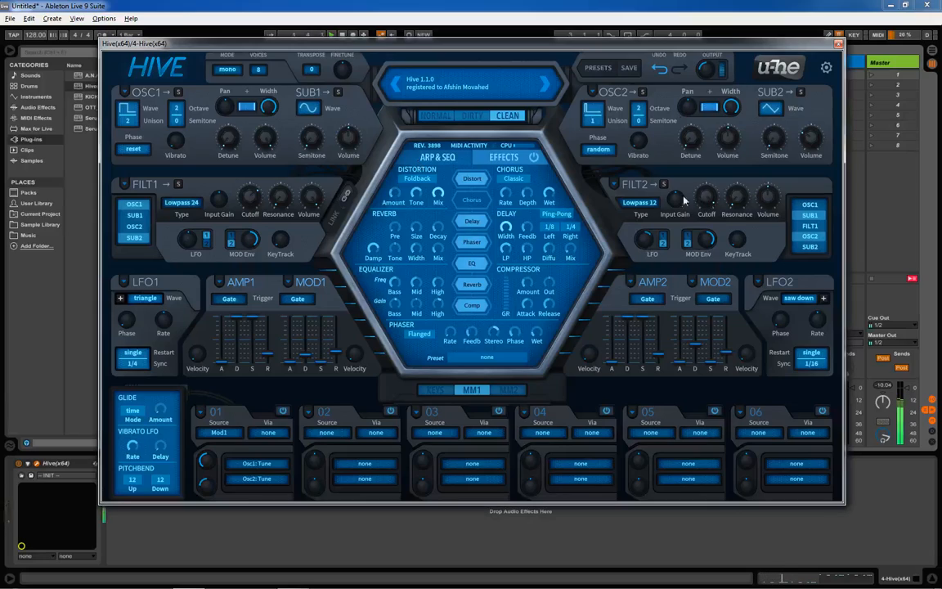
# Step: Set Filter 2's input gain to about 4 dB and Sub 1's volume to 100
pyautogui.moveTo(687, 188)
pyautogui.moveTo(679, 201); pyautogui.dragTo(678, 205)
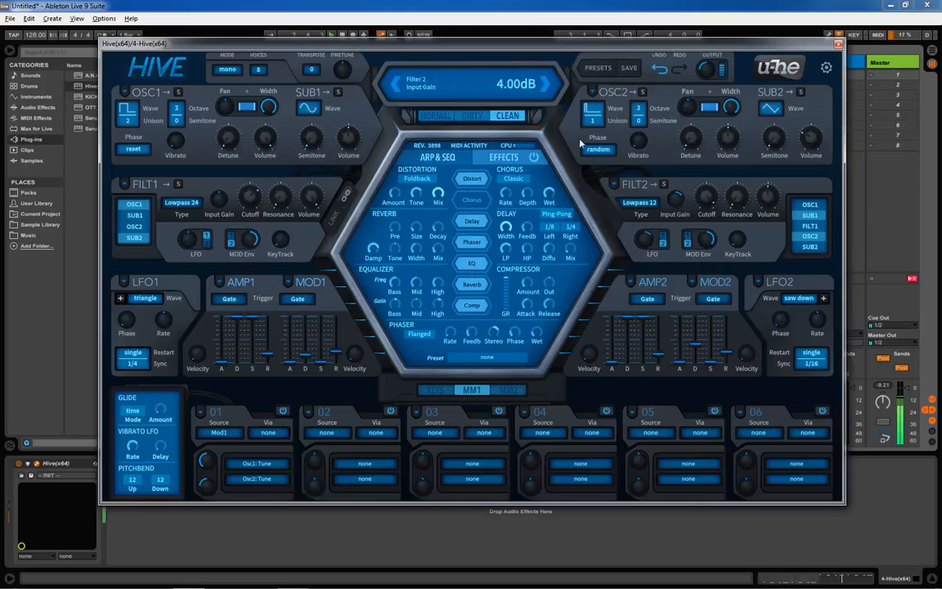
pyautogui.moveTo(347, 139); pyautogui.dragTo(325, 99)
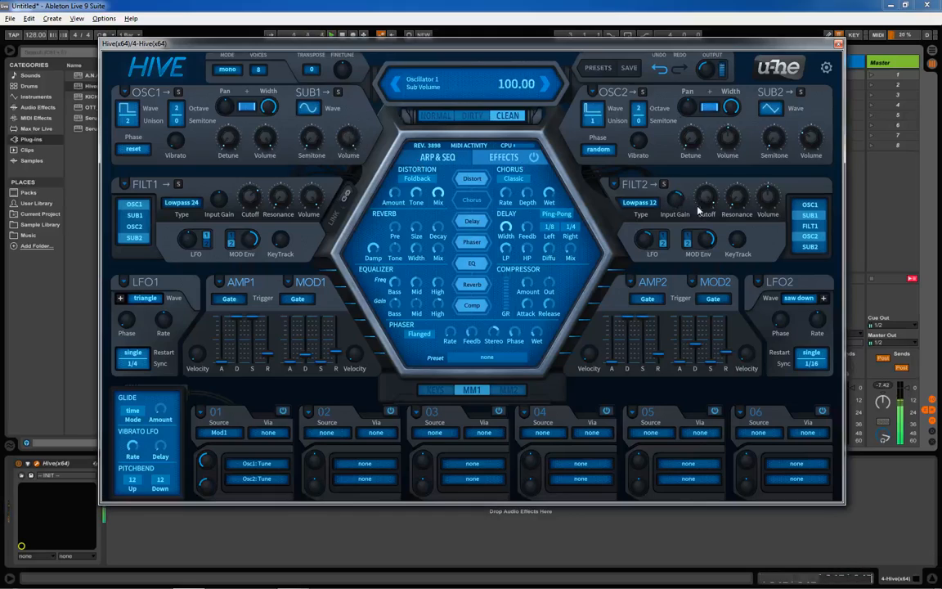
pyautogui.moveTo(671, 202); pyautogui.dragTo(679, 197)
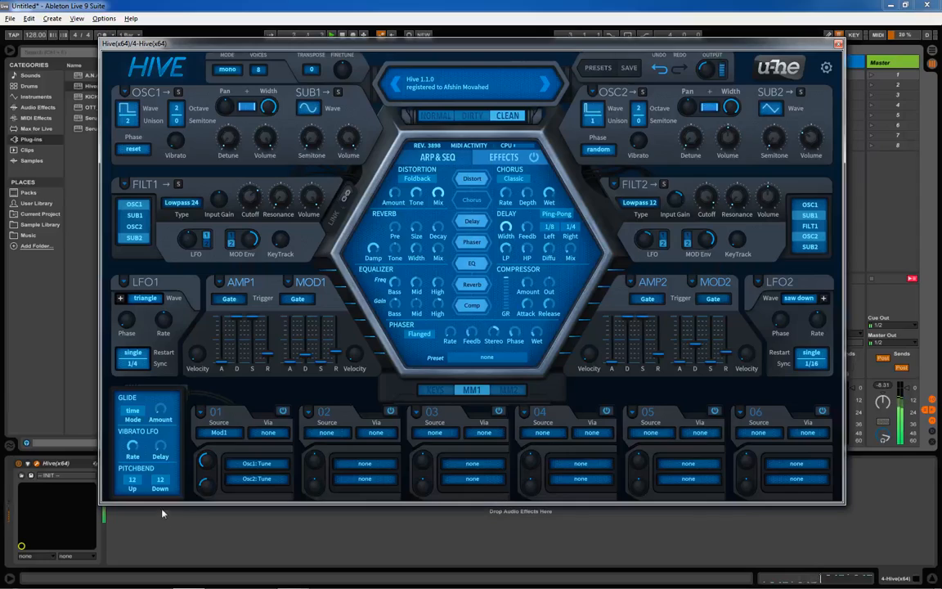
# Step: Fine-tune the Mod1 depth on Osc2: Tune and set the main output to about 38
pyautogui.moveTo(205, 494)
pyautogui.moveTo(204, 494); pyautogui.dragTo(204, 492)
pyautogui.moveTo(718, 66); pyautogui.dragTo(711, 74)
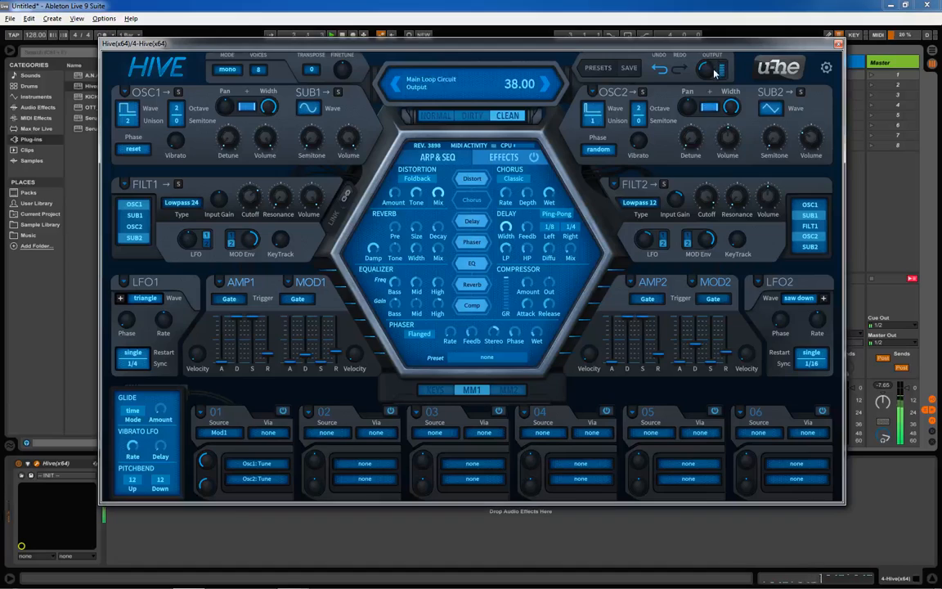
# Step: Close the Hive window and add an EQ Eight after Hive on the 4 Hive(x64) track
pyautogui.click(837, 44)
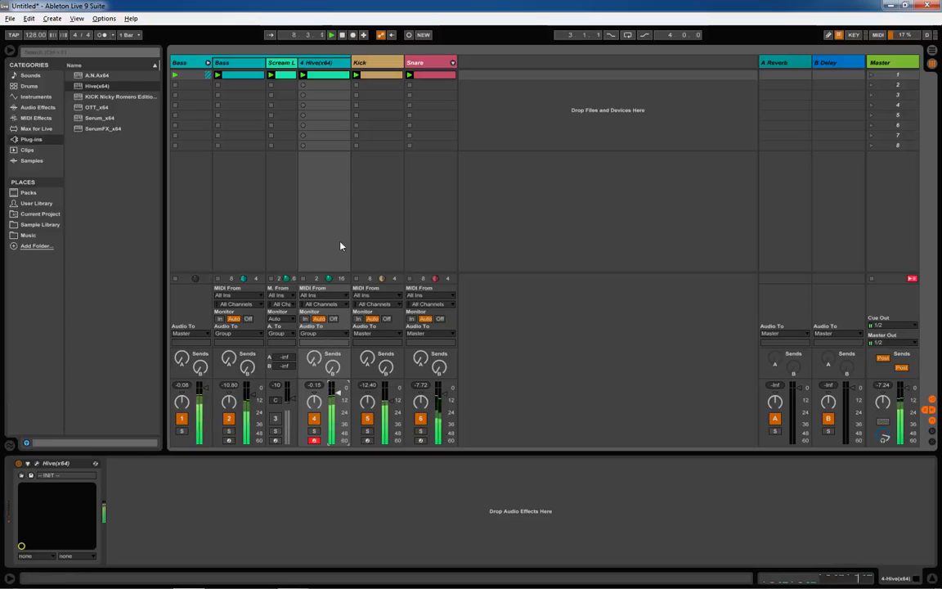
pyautogui.click(315, 66)
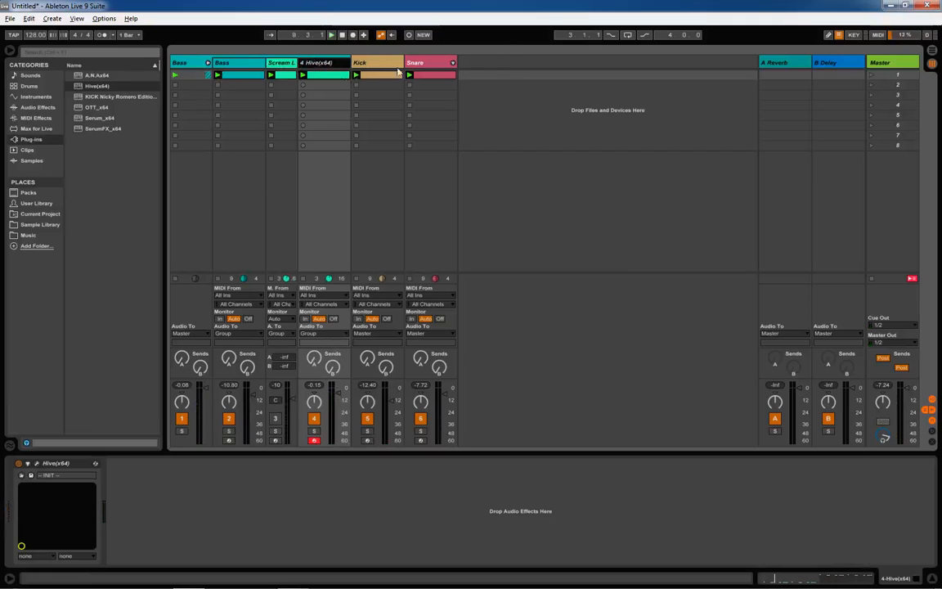
pyautogui.click(35, 108)
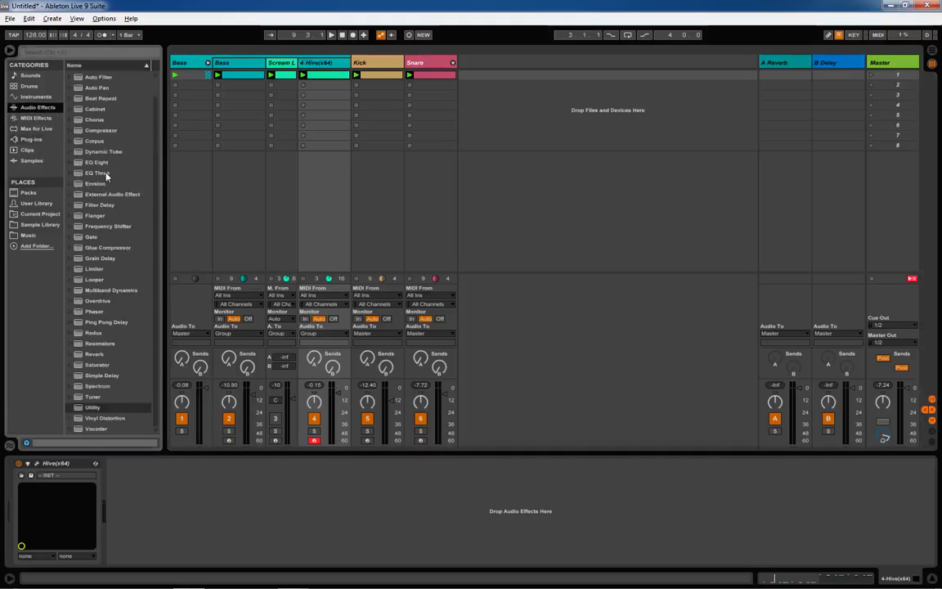
pyautogui.moveTo(105, 167); pyautogui.dragTo(271, 535)
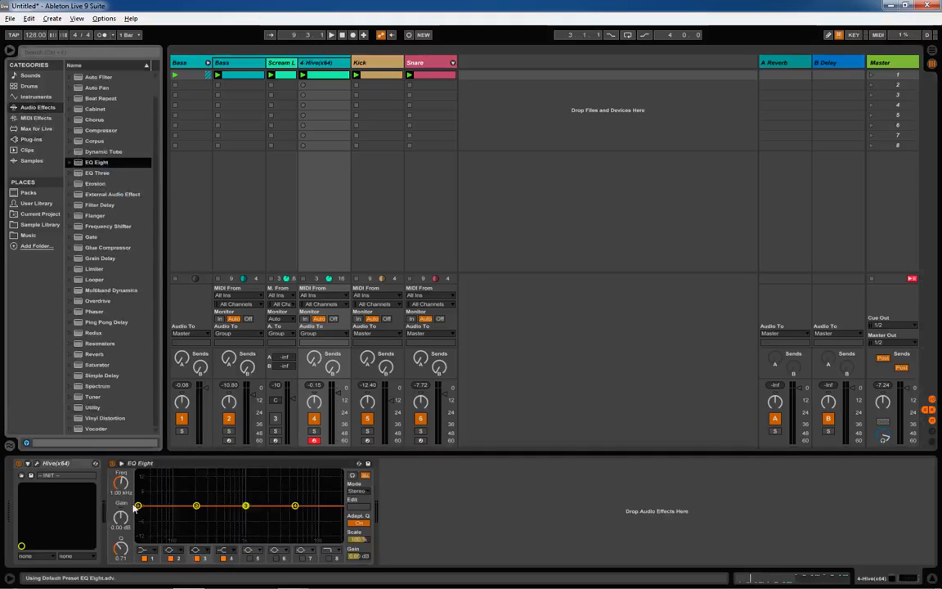
# Step: Change EQ Eight's band 1 to a low-cut filter at about 169 Hz and play back the result
pyautogui.click(137, 507)
pyautogui.click(143, 552)
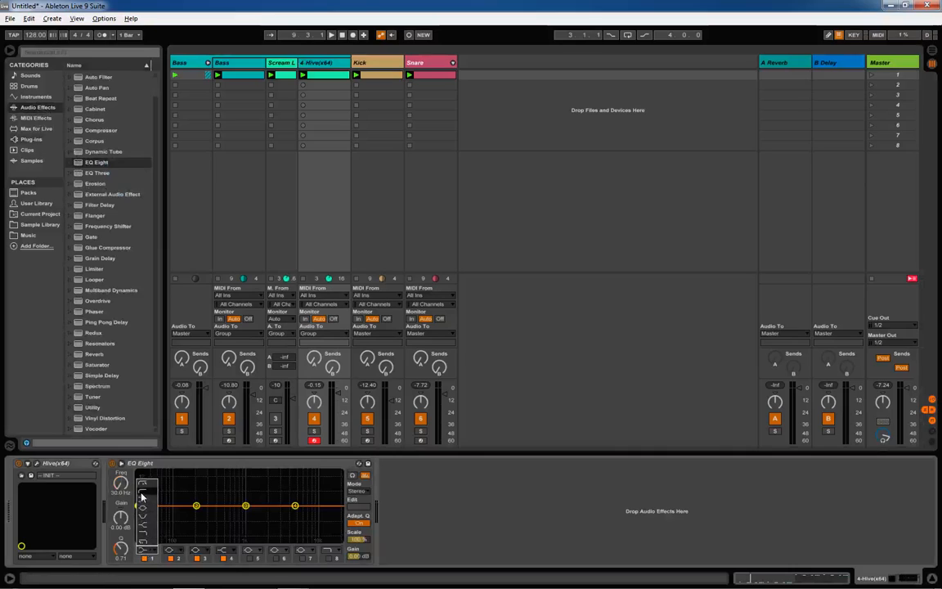
pyautogui.click(142, 493)
pyautogui.moveTo(122, 486)
pyautogui.mouseDown()
pyautogui.moveTo(121, 469)
pyautogui.moveTo(117, 486)
pyautogui.moveTo(124, 485)
pyautogui.mouseUp()
pyautogui.press('space')
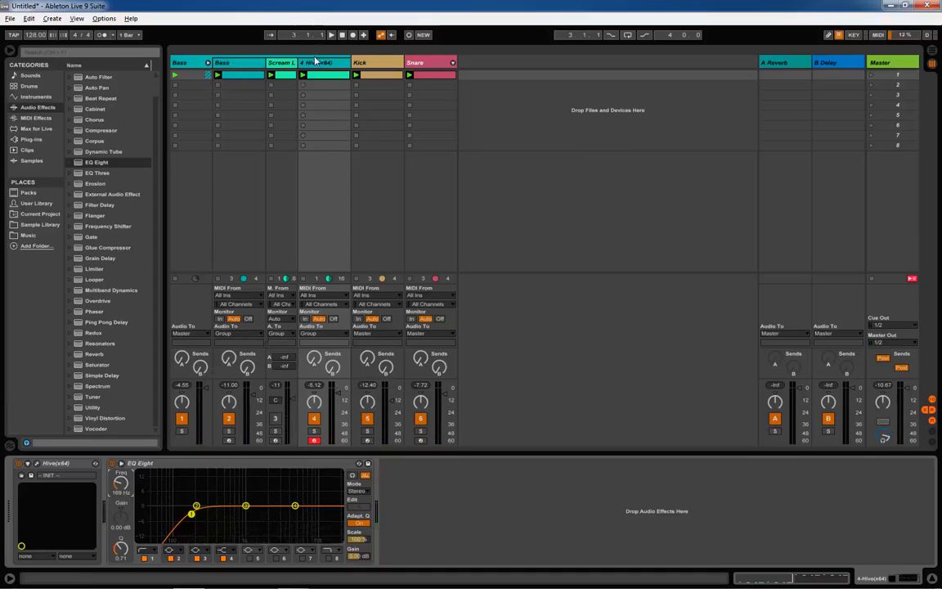
# Step: Add a Compressor after EQ Eight and enable its sidechain with Kick as the audio source
pyautogui.scroll(2, 93, 202)
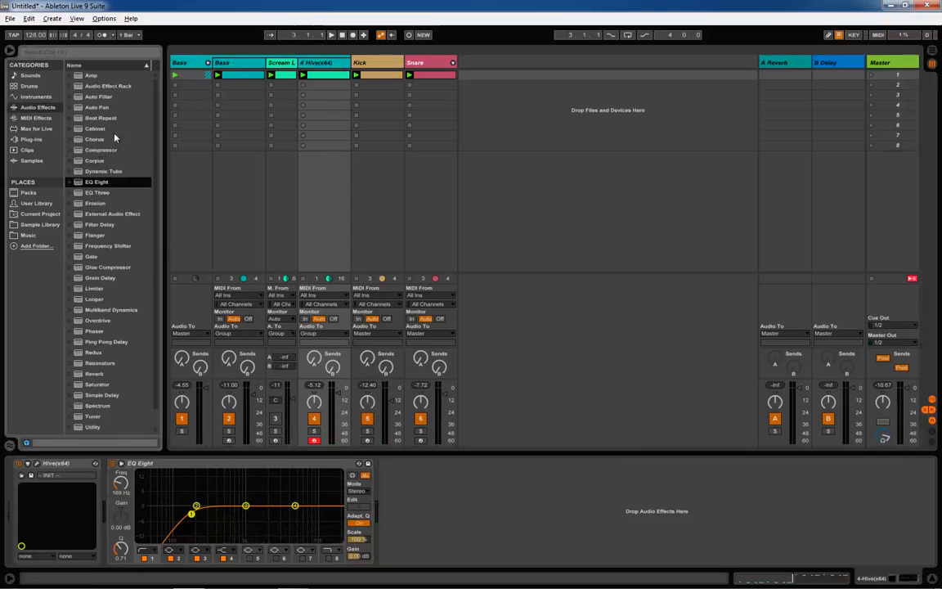
pyautogui.doubleClick(111, 154)
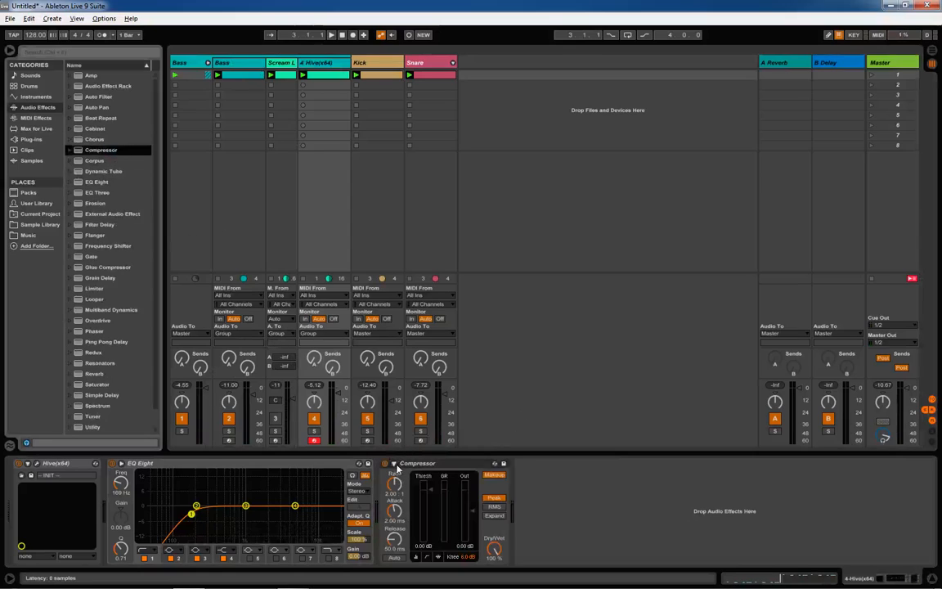
pyautogui.click(394, 464)
pyautogui.click(403, 475)
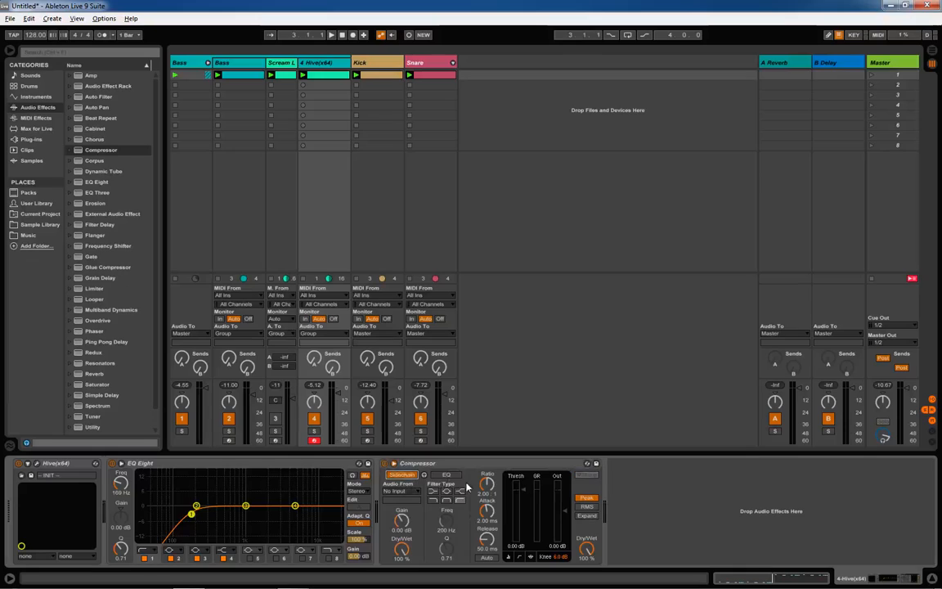
pyautogui.press('space')
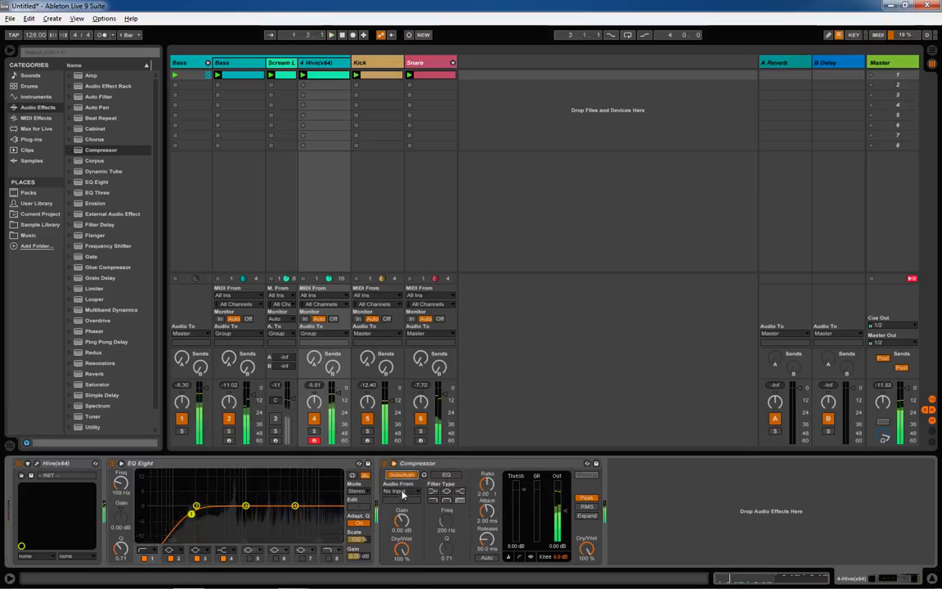
pyautogui.click(400, 491)
pyautogui.click(391, 532)
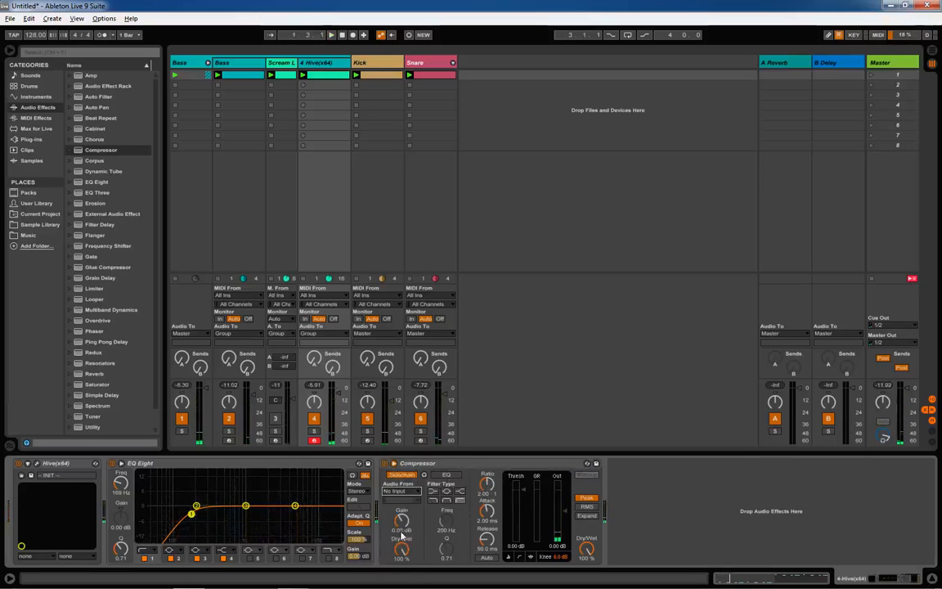
# Step: Set the Compressor to 0.01 ms attack, auto release, about -9.8 dB threshold and a ratio of about 2.47:1
pyautogui.moveTo(489, 514); pyautogui.dragTo(490, 565)
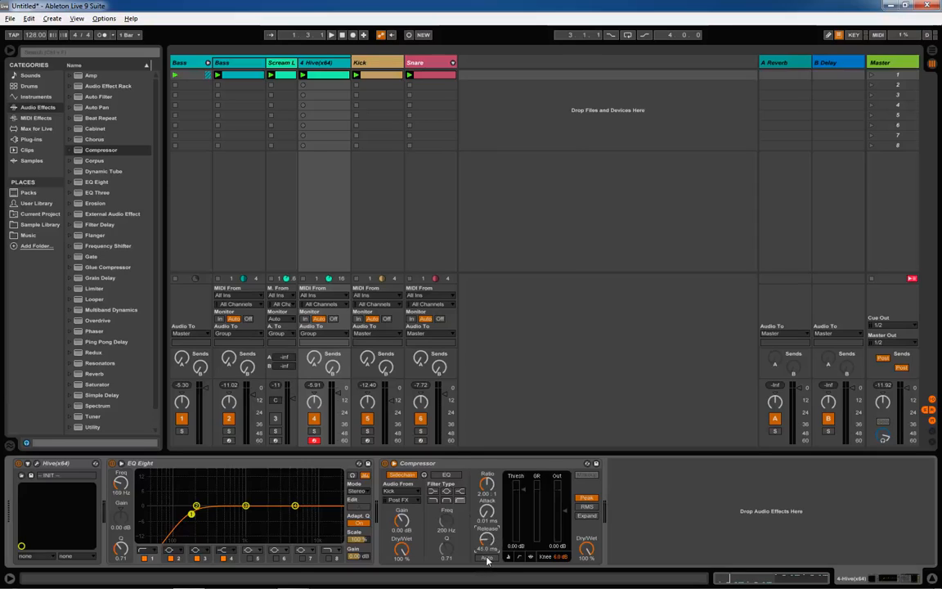
pyautogui.click(487, 558)
pyautogui.moveTo(524, 487); pyautogui.dragTo(525, 506)
pyautogui.press('space')
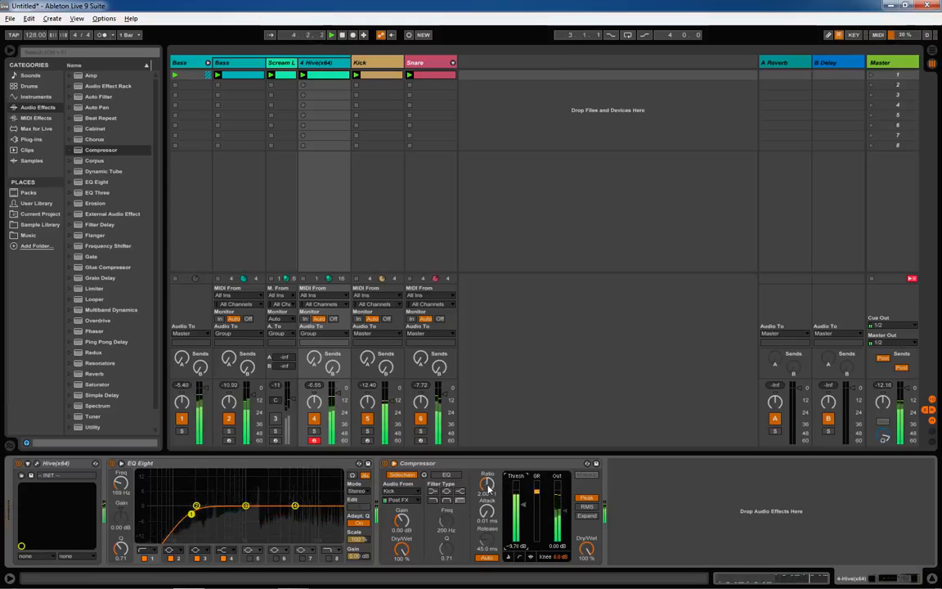
pyautogui.moveTo(489, 488); pyautogui.dragTo(489, 478)
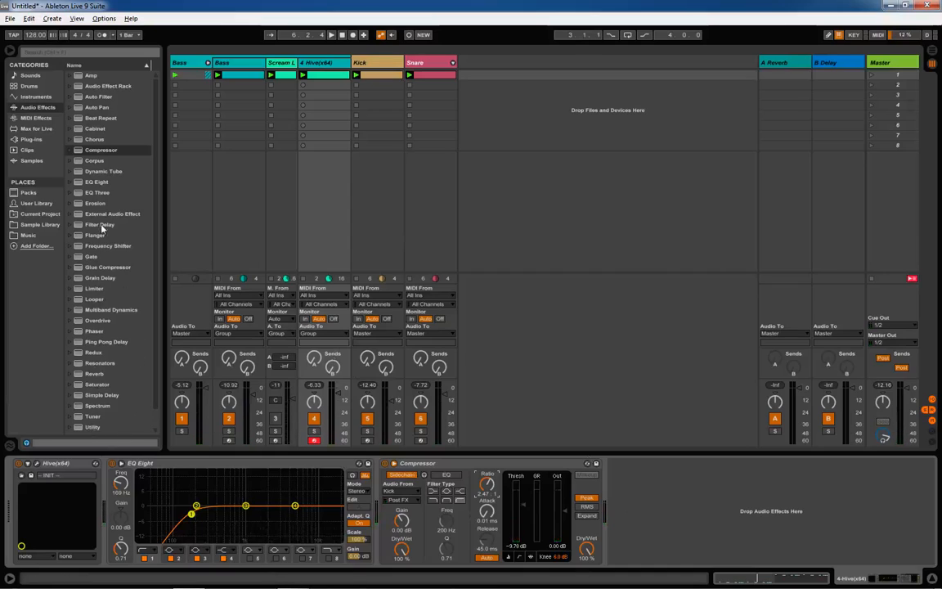
# Step: Add a Saturator after the Compressor with about 1.71 dB drive and 54.8% dry/wet
pyautogui.doubleClick(97, 386)
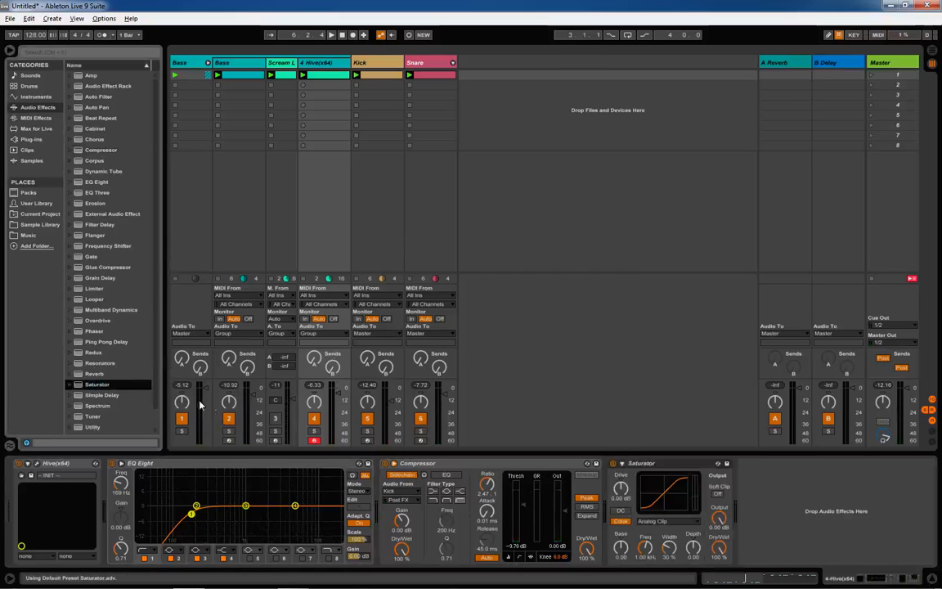
pyautogui.press('space')
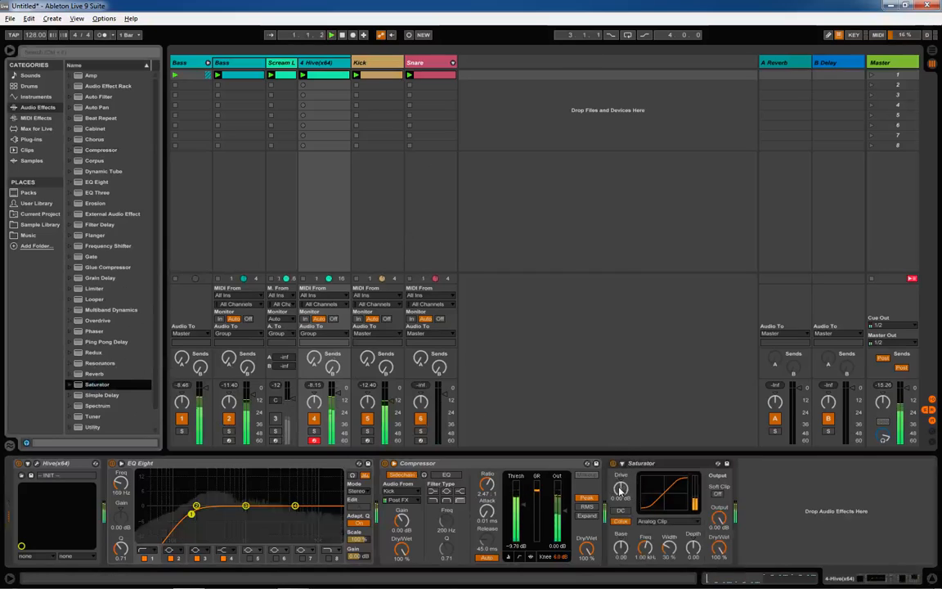
pyautogui.moveTo(621, 489); pyautogui.dragTo(621, 484)
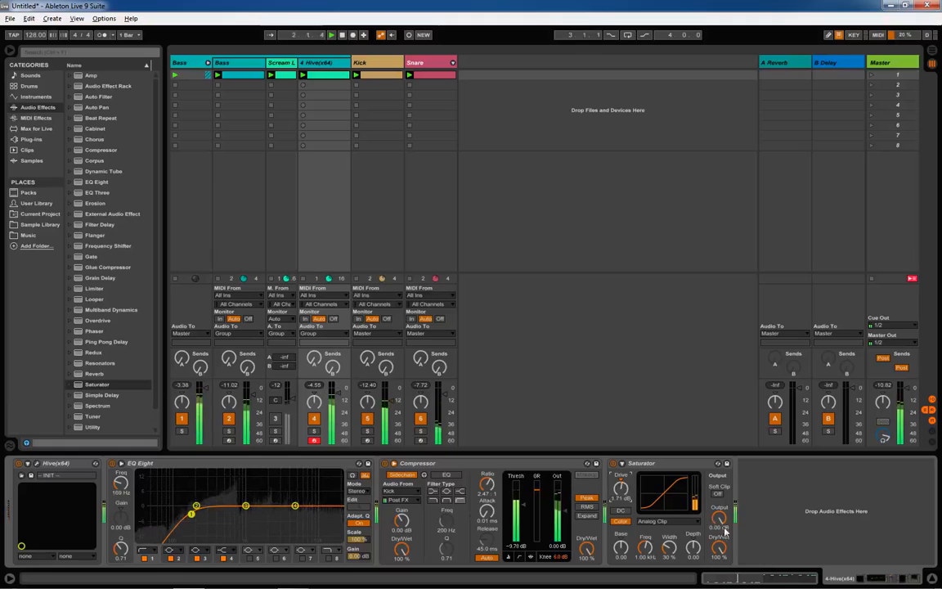
pyautogui.moveTo(719, 549); pyautogui.dragTo(719, 578)
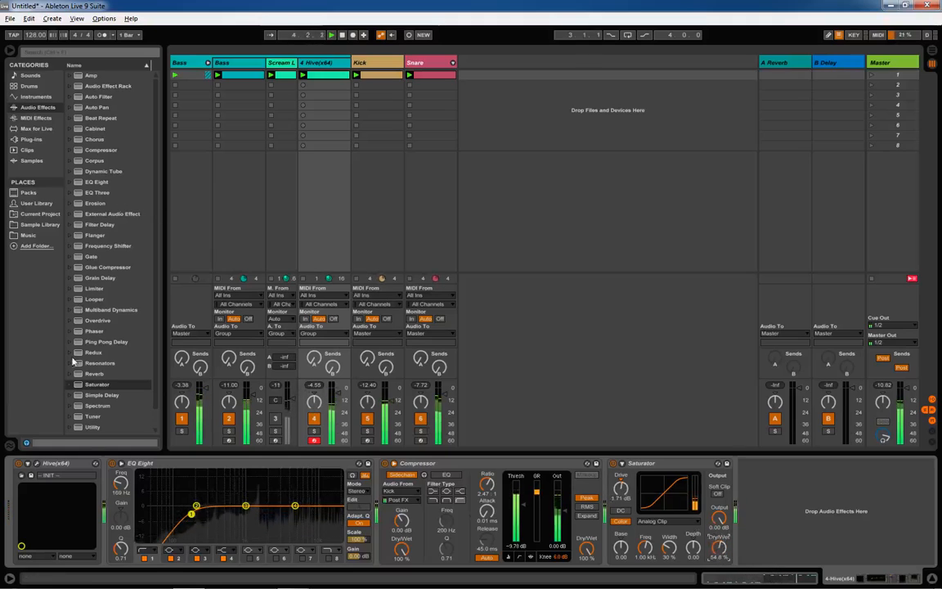
# Step: Add an Overdrive after the Saturator with 50% drive, 36% tone and 30% dry/wet
pyautogui.scroll(-2, 93, 409)
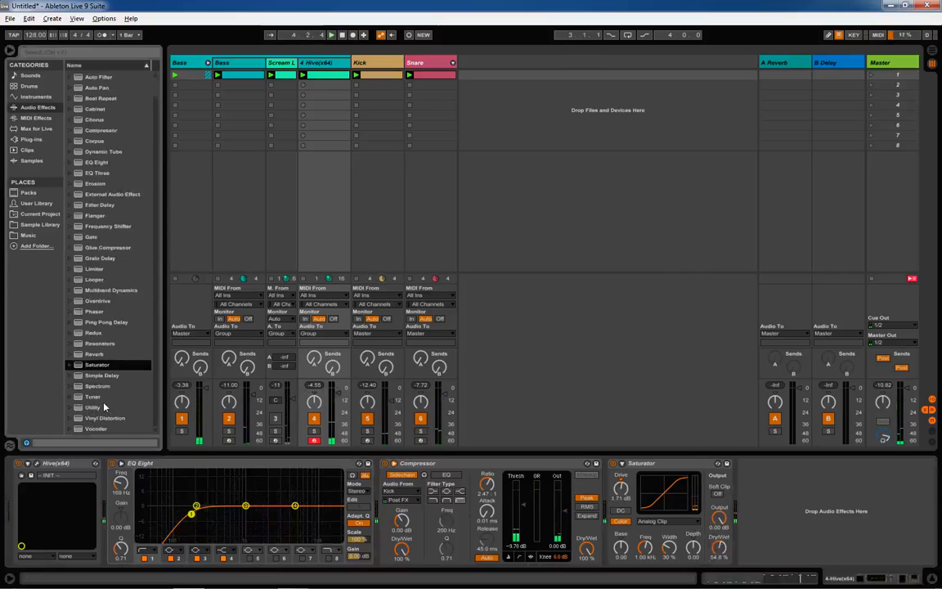
pyautogui.scroll(2, 94, 344)
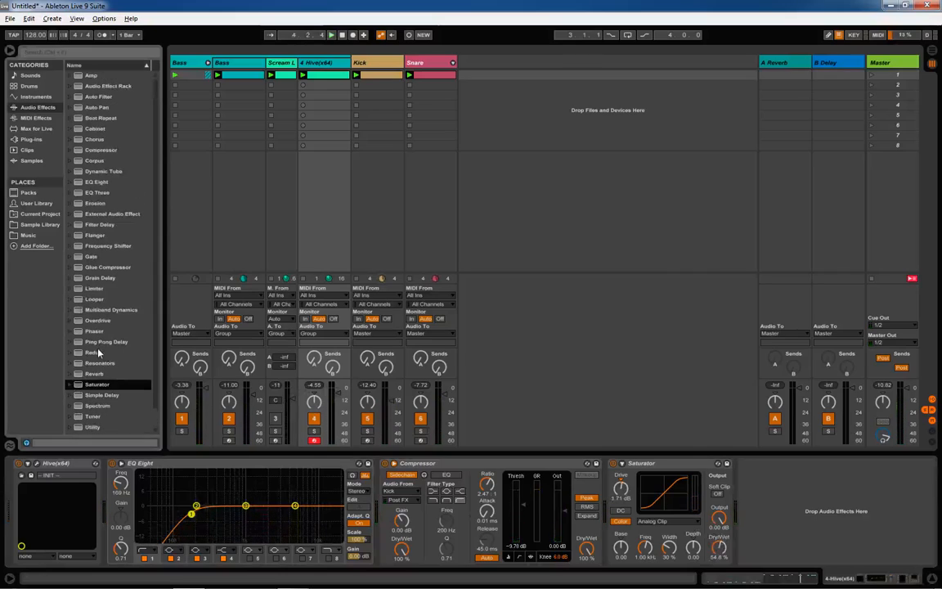
pyautogui.moveTo(99, 321); pyautogui.dragTo(783, 573)
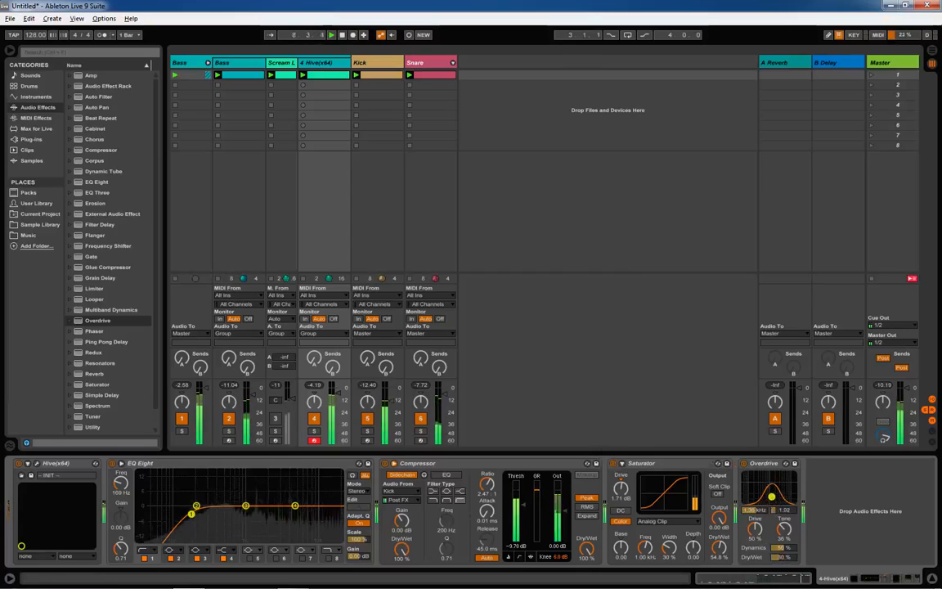
# Step: Compare the sound with the Saturator bypassed, then raise its dry/wet to about 70.6% and drive to about 2.86 dB
pyautogui.click(613, 463)
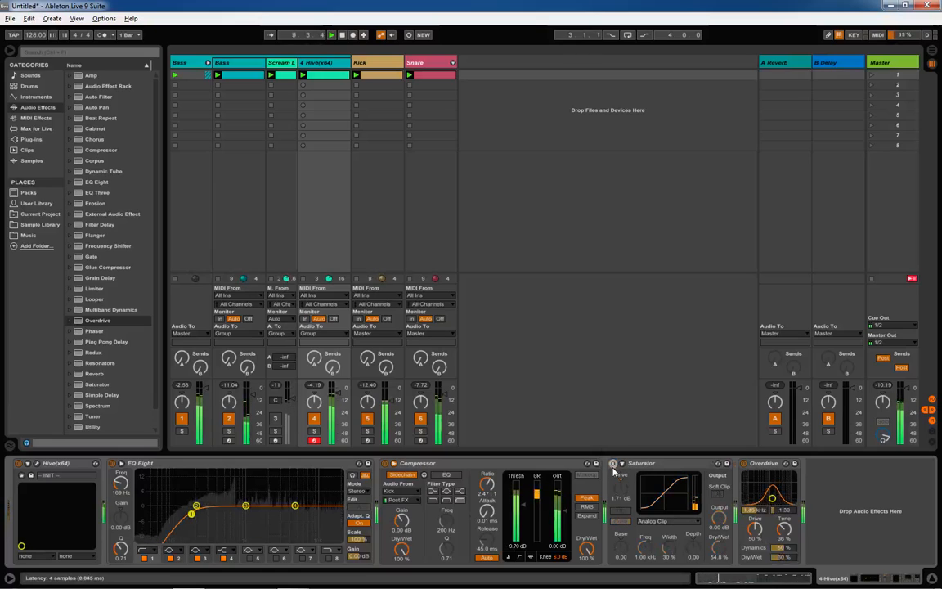
pyautogui.click(613, 464)
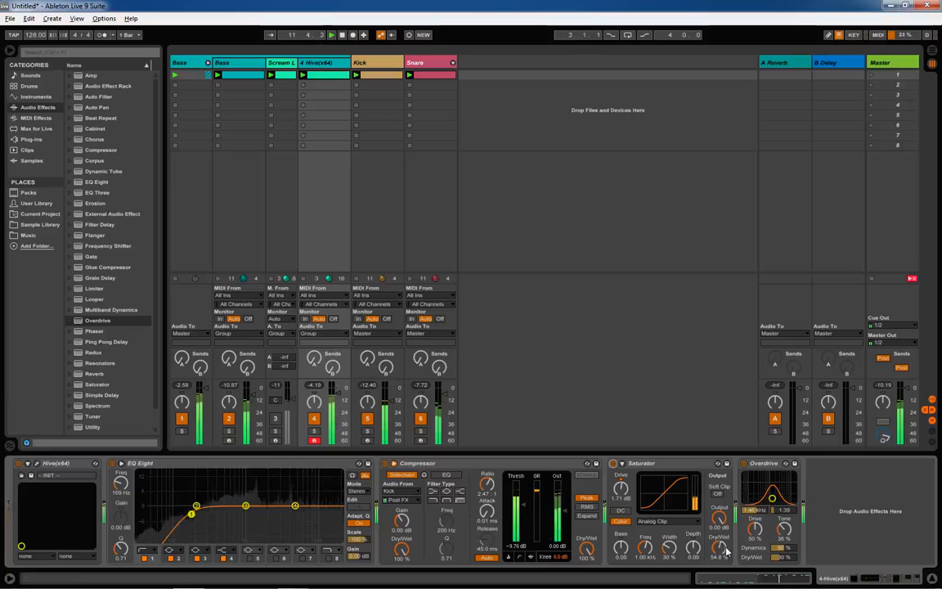
pyautogui.moveTo(725, 549); pyautogui.dragTo(725, 538)
pyautogui.moveTo(622, 489); pyautogui.dragTo(622, 482)
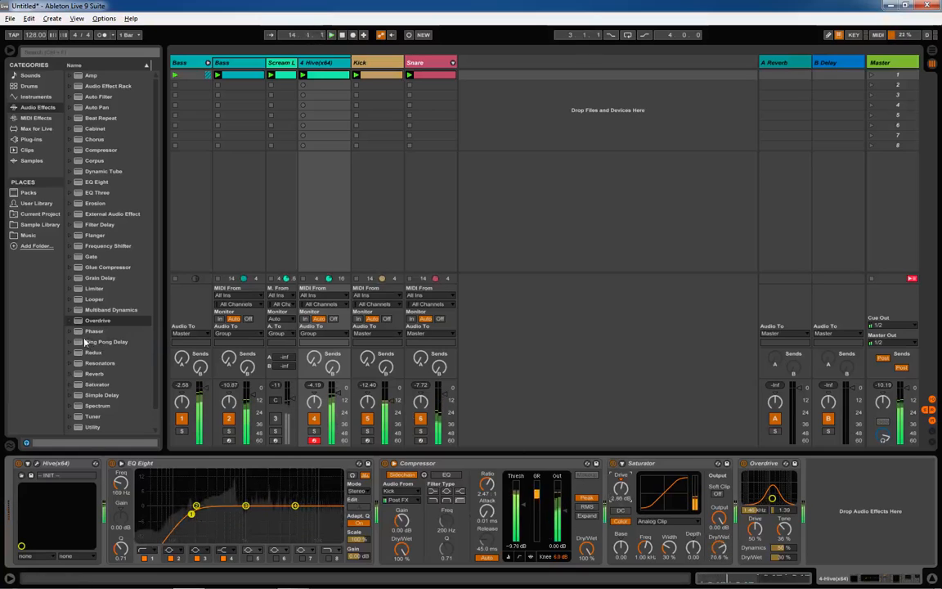
# Step: Add a Redux at the end of the chain with Soft downsampling at 1.75, and stop playback
pyautogui.moveTo(94, 351); pyautogui.dragTo(935, 516)
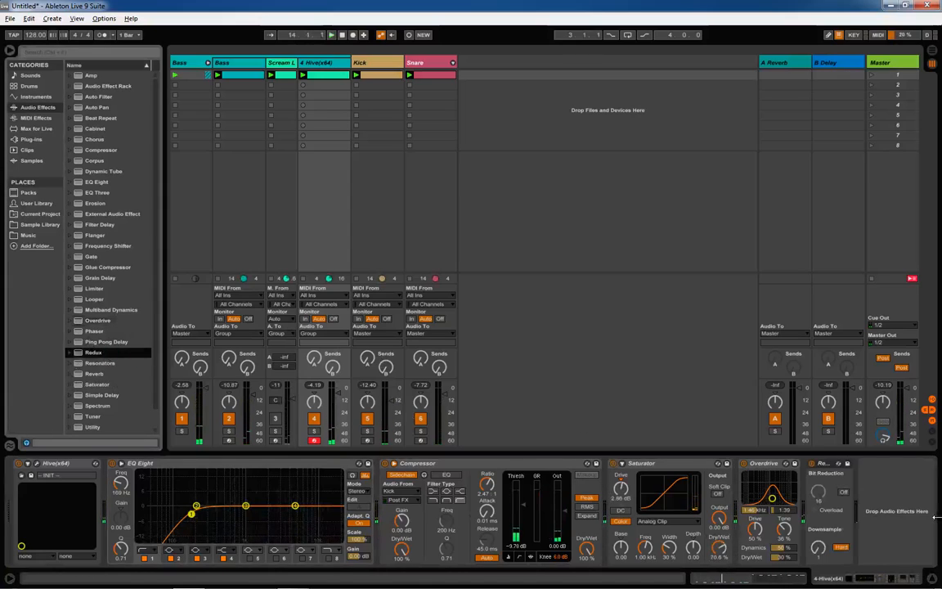
pyautogui.click(842, 548)
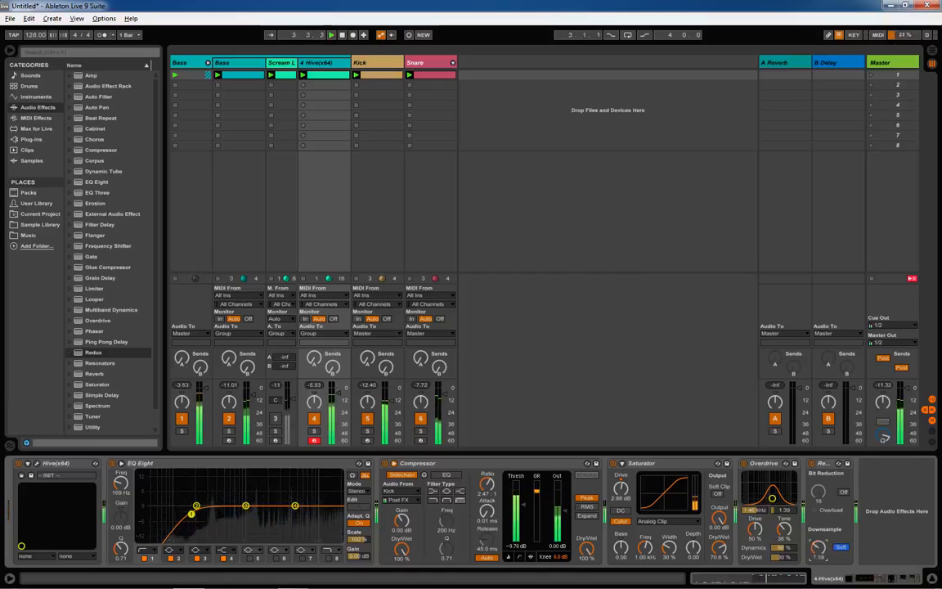
pyautogui.moveTo(819, 548)
pyautogui.mouseDown()
pyautogui.moveTo(819, 538)
pyautogui.moveTo(819, 551)
pyautogui.mouseUp()
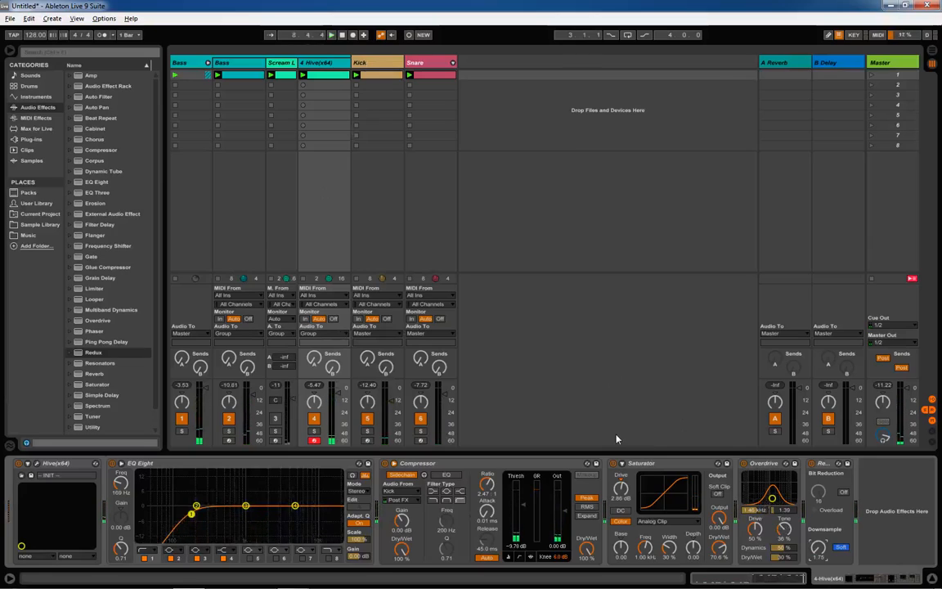
pyautogui.click(343, 35)
pyautogui.click(344, 35)
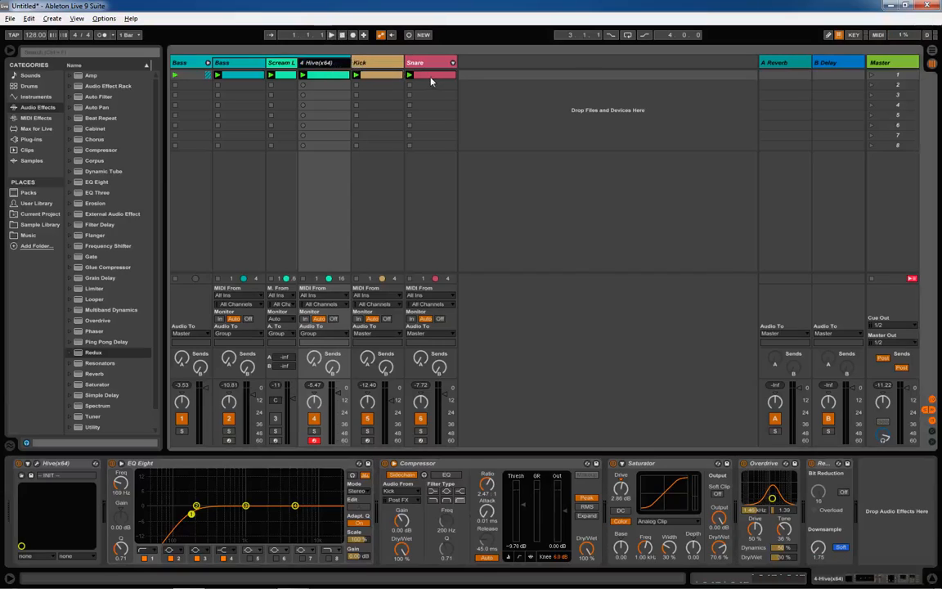
# Step: Review the finished Hive patch settings on the 4 Hive(x64) track and close the plug-in window
pyautogui.click(427, 69)
pyautogui.click(400, 64)
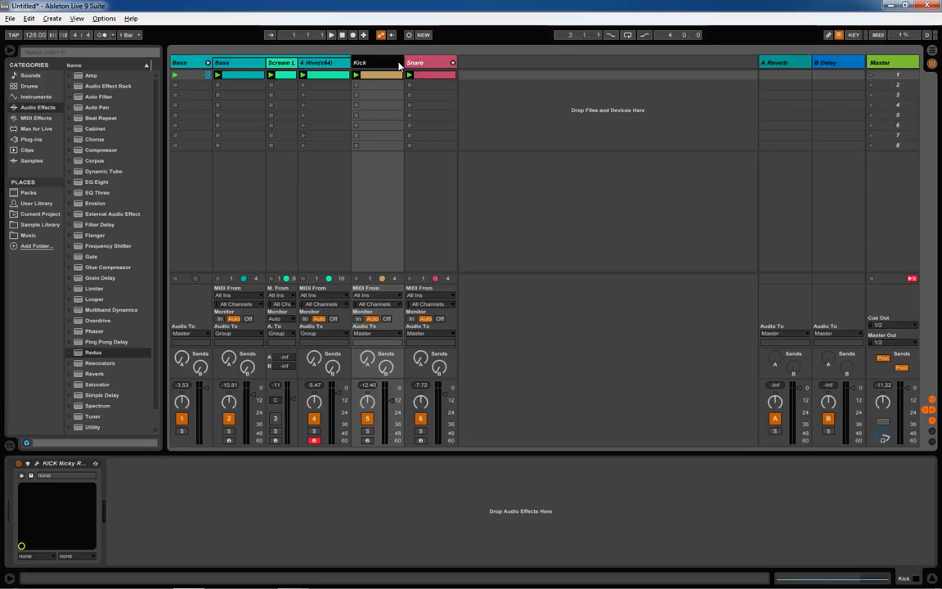
pyautogui.click(315, 62)
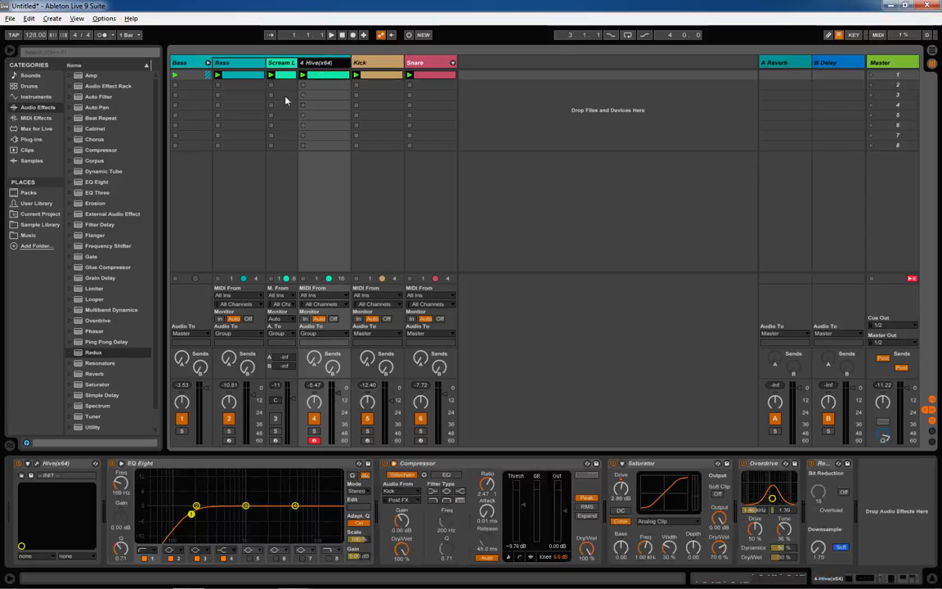
pyautogui.click(37, 465)
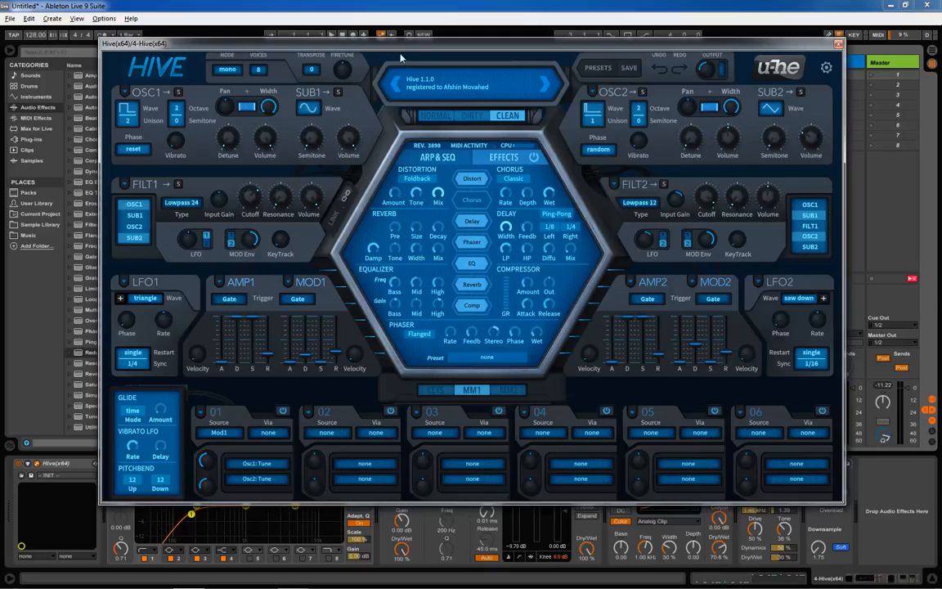
pyautogui.moveTo(409, 51); pyautogui.dragTo(376, 73)
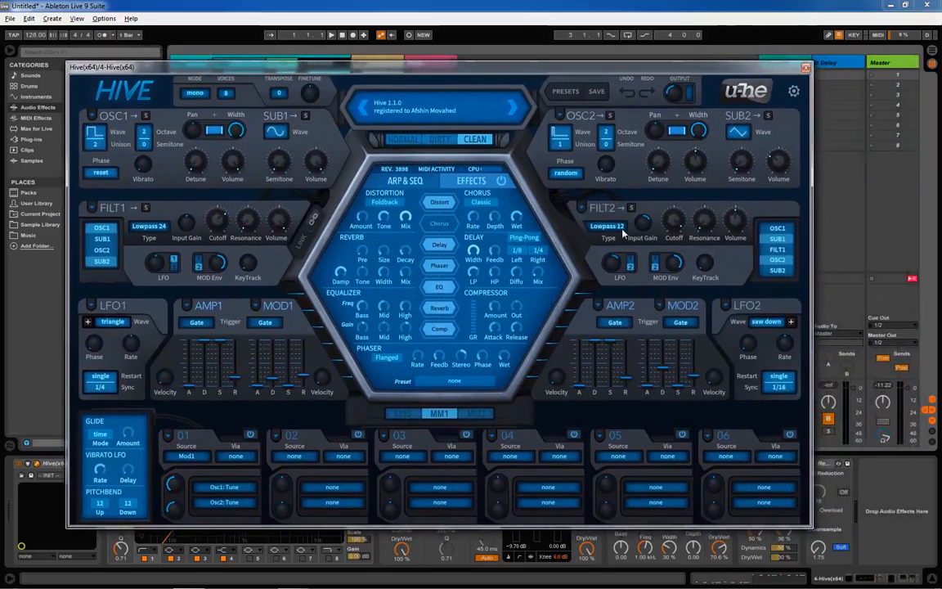
pyautogui.click(806, 69)
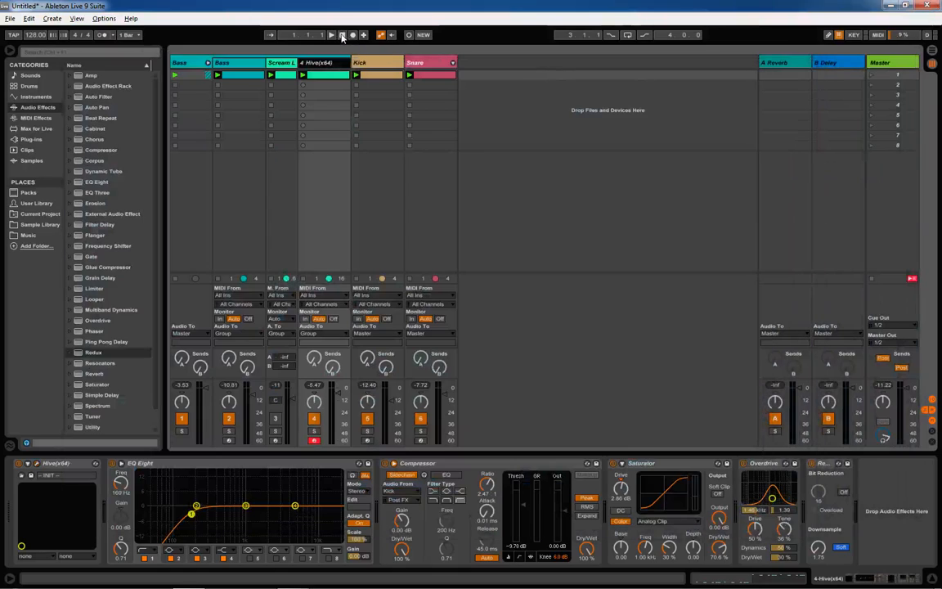